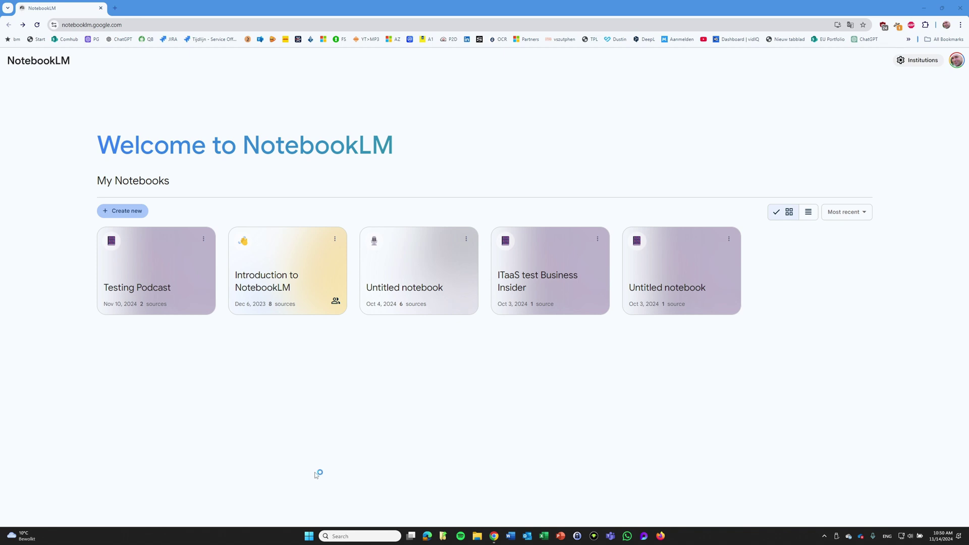
# Create a new notebook and upload the 2024 Microsoft Digital Defense Report summary and MDDR_executivesummary_Oct2023 (1).pdf as its sources
pyautogui.click(134, 213)
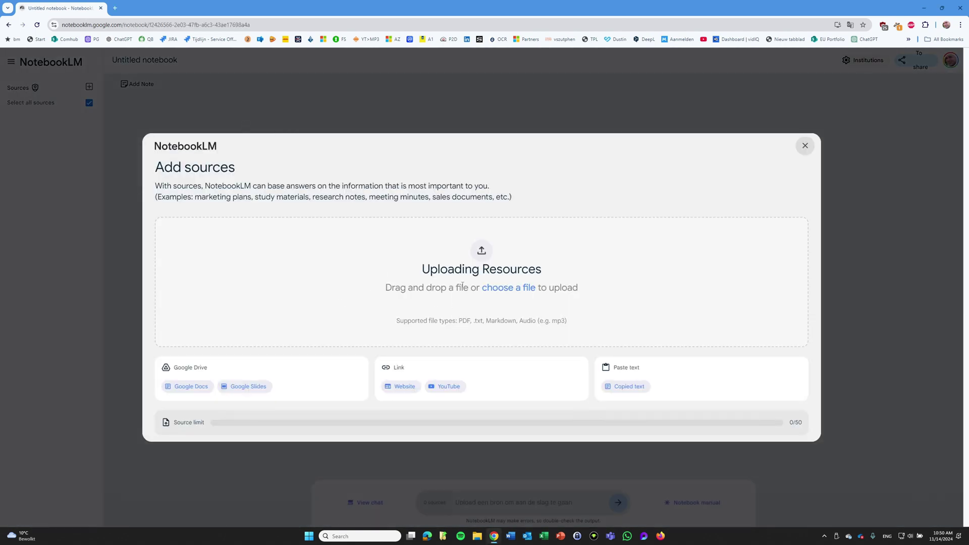
pyautogui.click(482, 252)
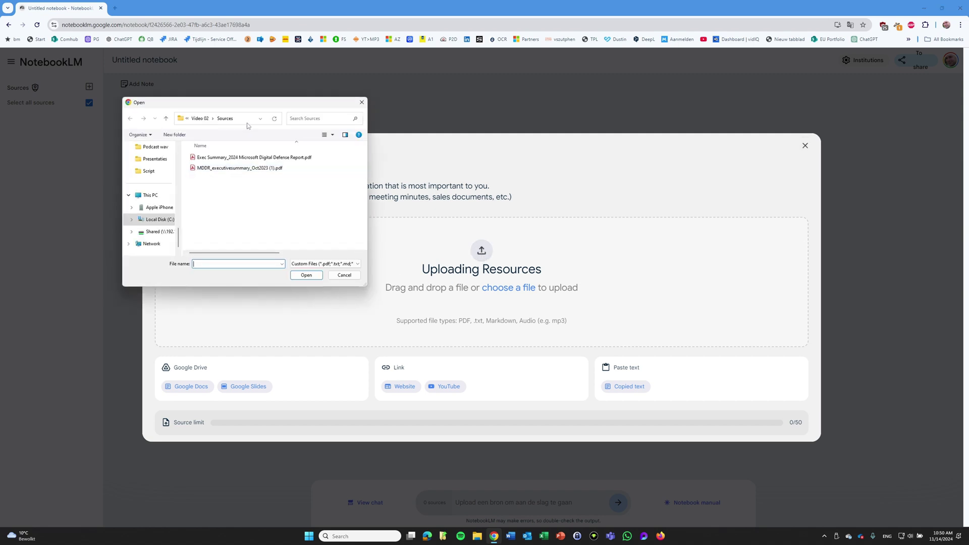
pyautogui.click(248, 158)
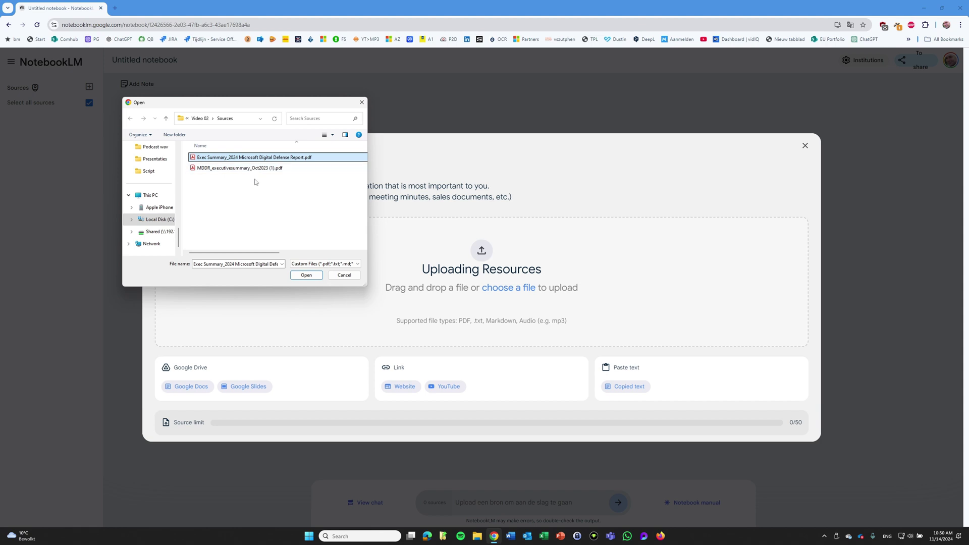
pyautogui.keyDown('shift'); pyautogui.click(258, 169); pyautogui.keyUp('shift')
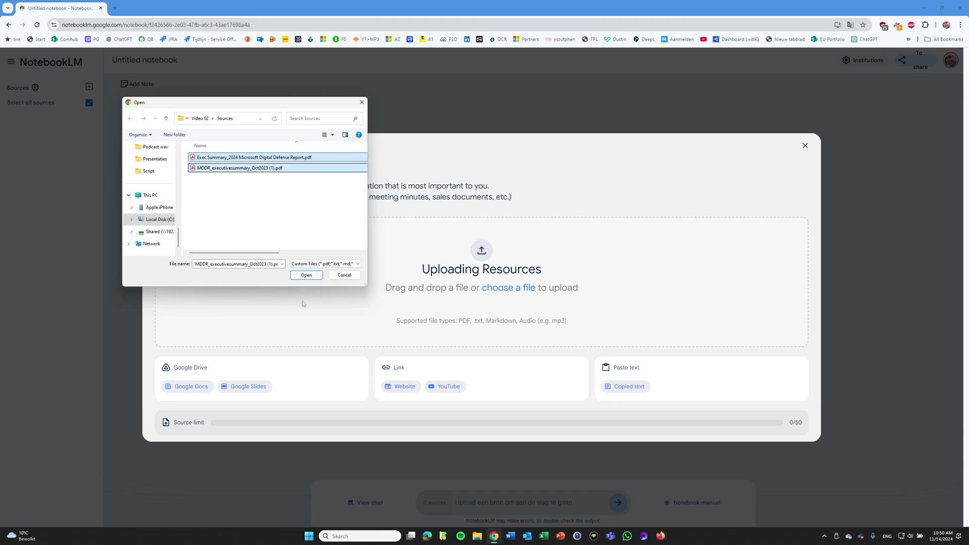
pyautogui.click(309, 277)
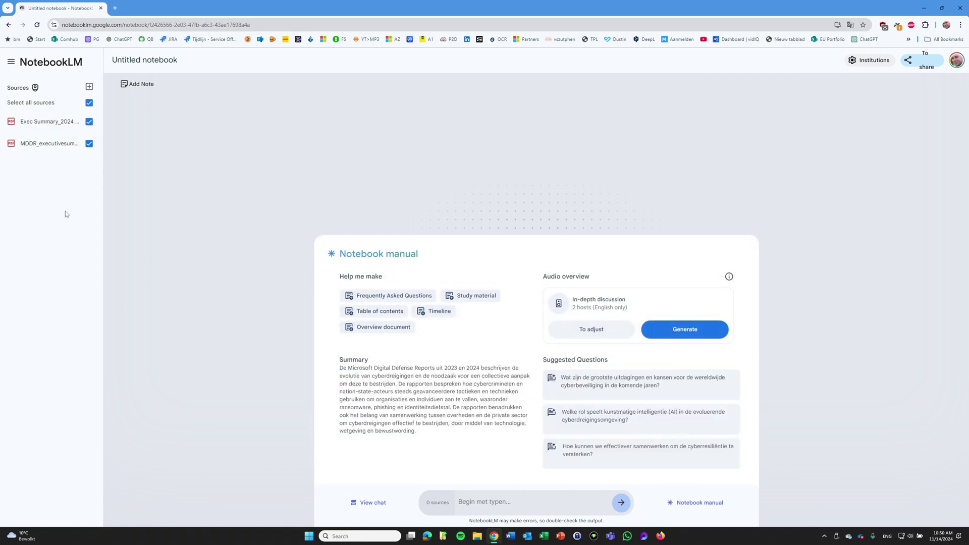
# Rename the untitled notebook as "Security Podcast"
pyautogui.moveTo(174, 60); pyautogui.dragTo(111, 59)
pyautogui.press('BackSpace')
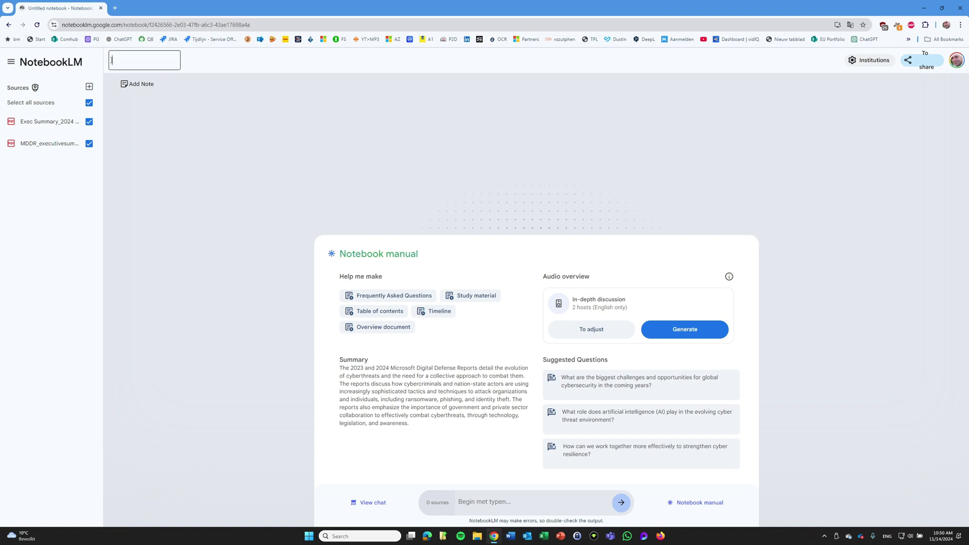
pyautogui.write('Security Podcast')
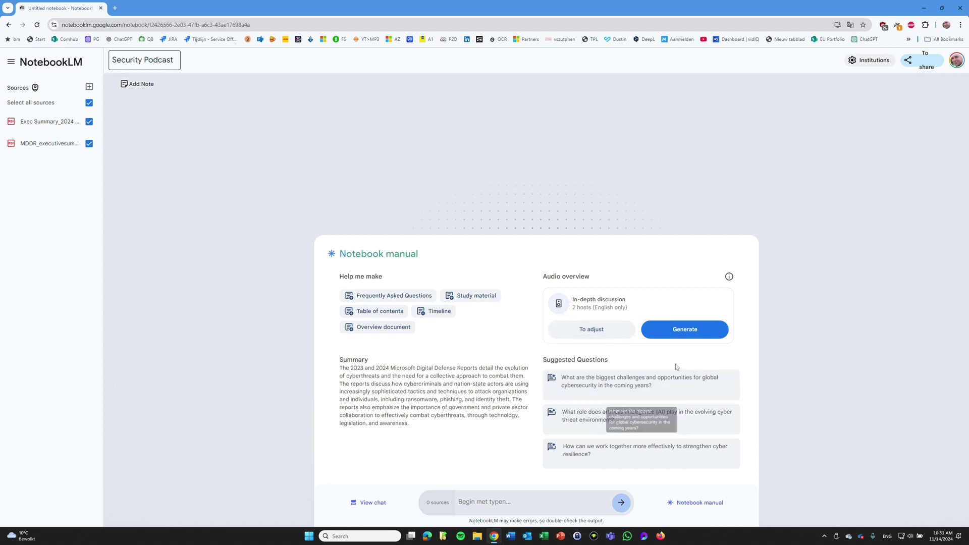
# Generate a customized audio overview with the instruction "Focus on the MFA part and updating software" and play a bit of it
pyautogui.click(588, 330)
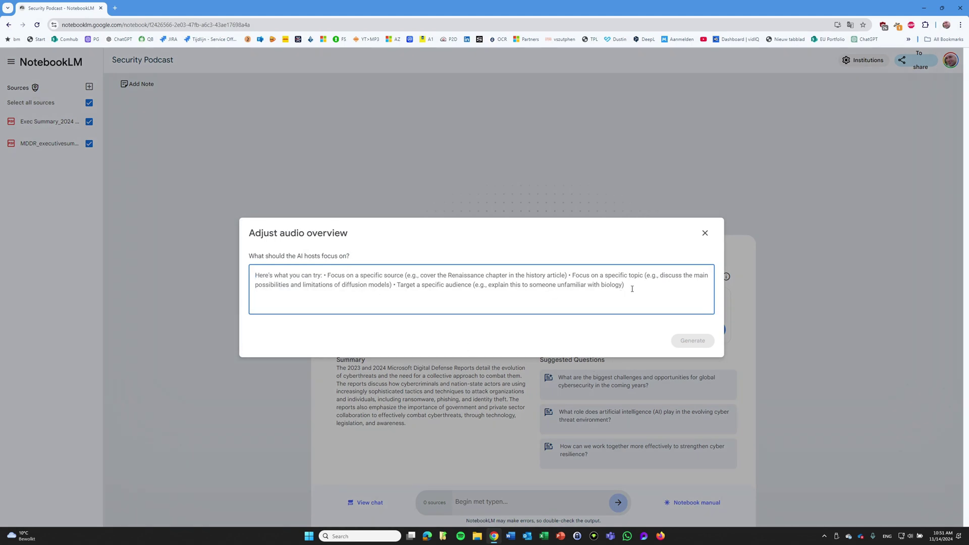
pyautogui.write('Focus on the MFA part and updating software')
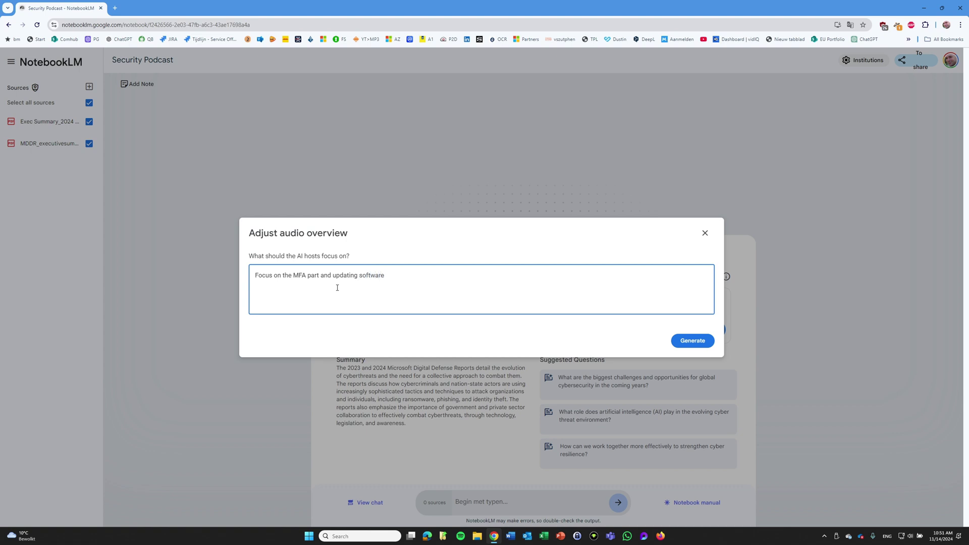
pyautogui.click(693, 340)
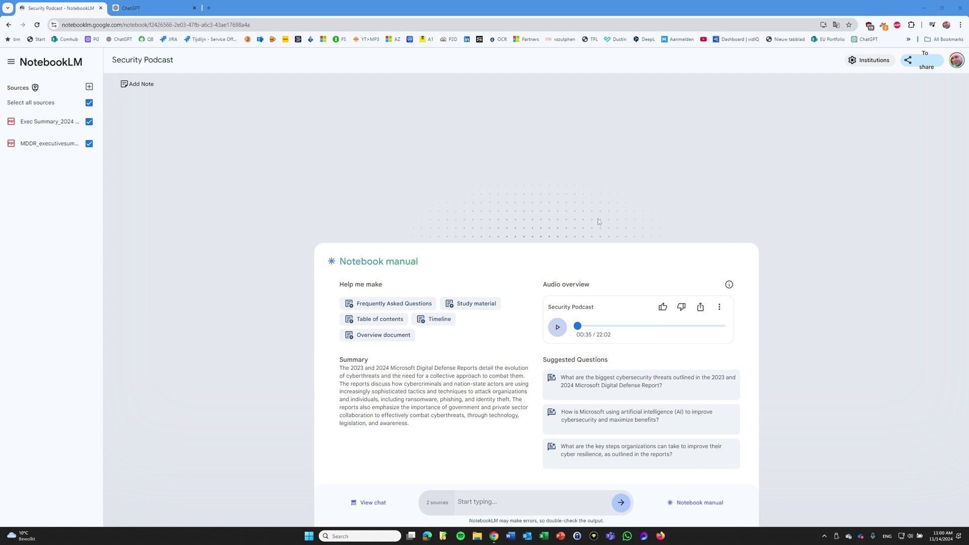
pyautogui.click(560, 328)
pyautogui.click(557, 328)
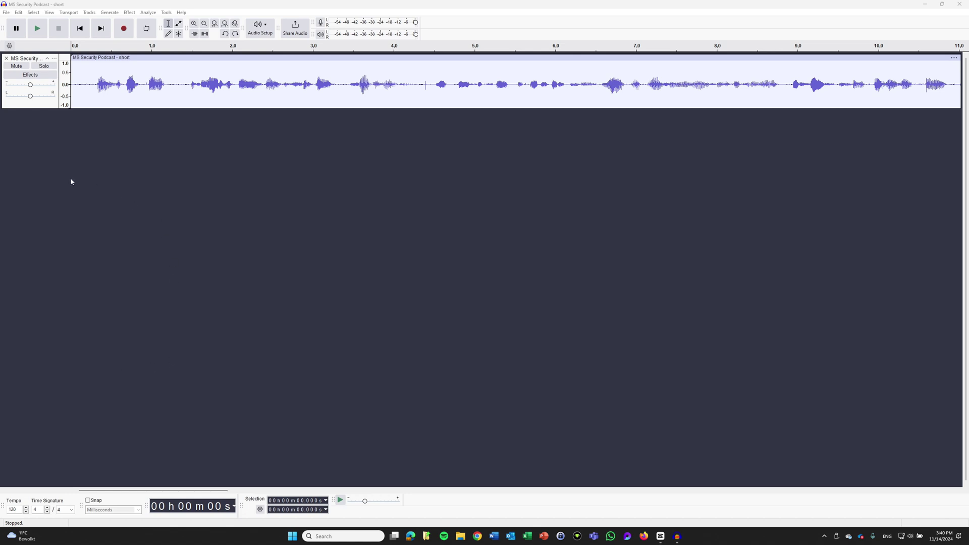
# In Audacity, add an empty mono track below the podcast track and name it "Female"
pyautogui.rightClick(39, 145)
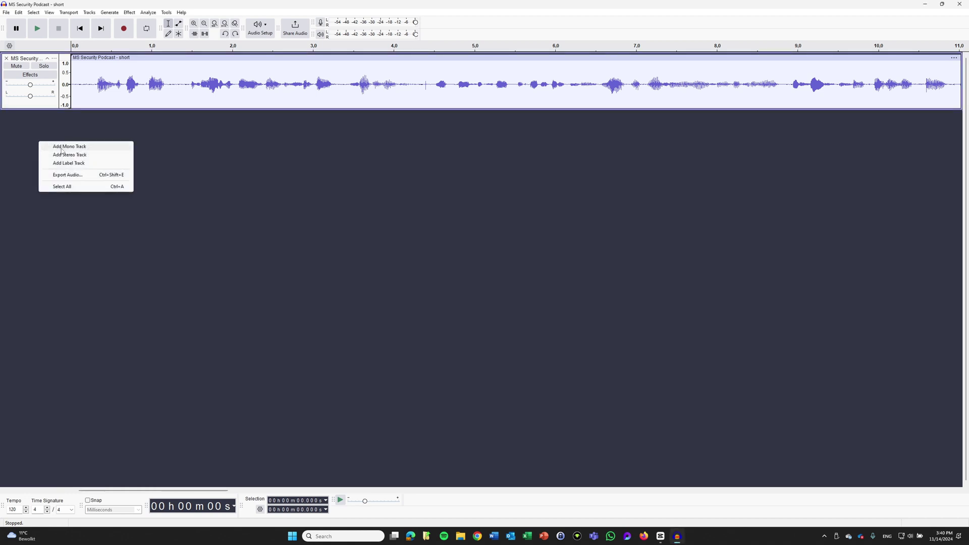
pyautogui.click(61, 147)
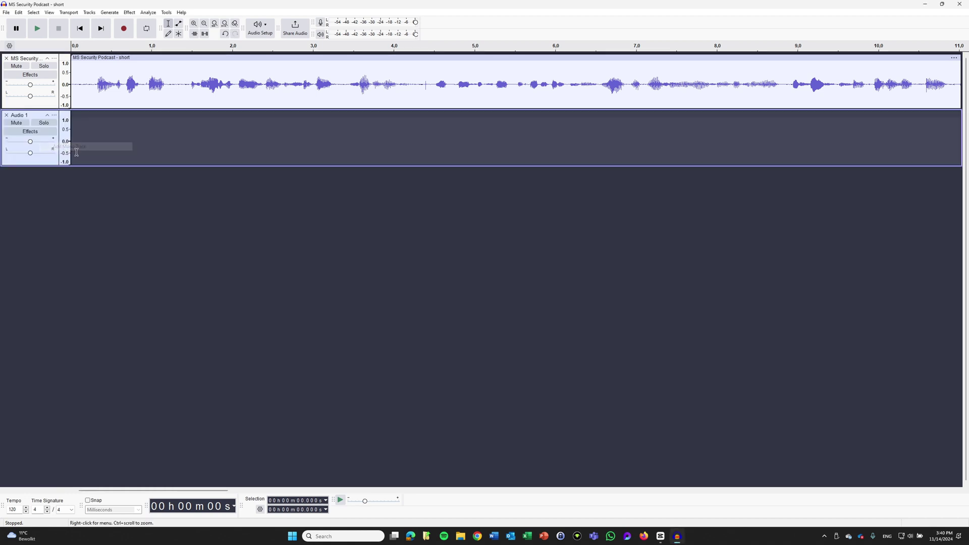
pyautogui.click(54, 117)
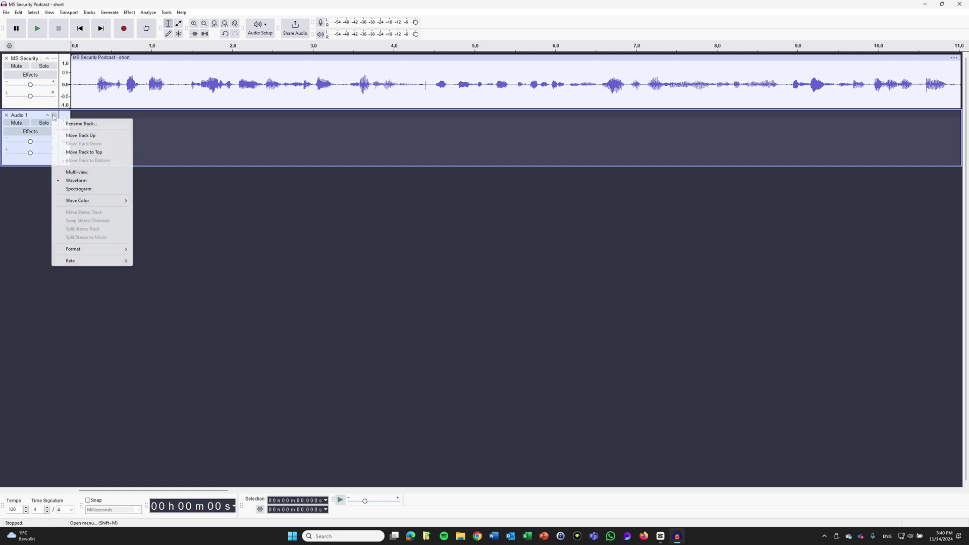
pyautogui.click(84, 124)
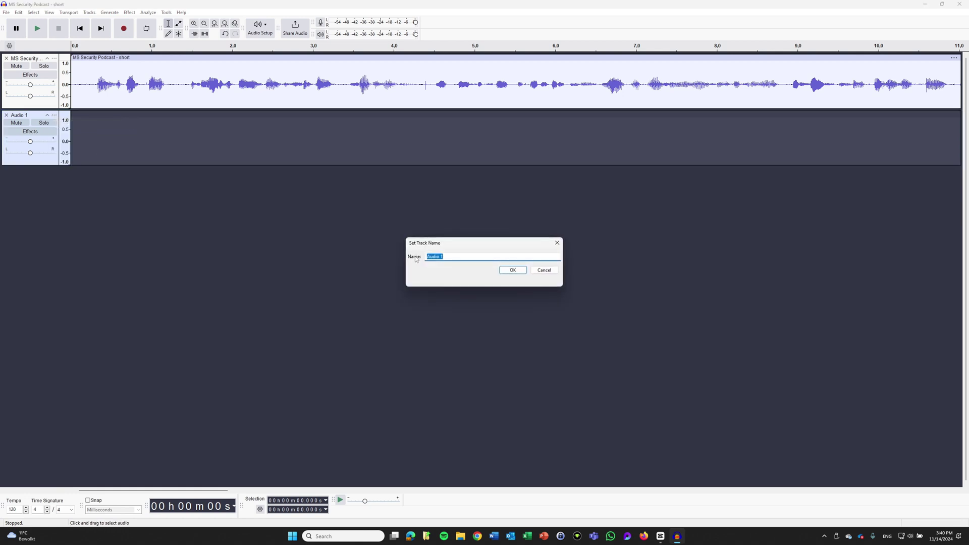
pyautogui.write('Female')
pyautogui.press('Return')
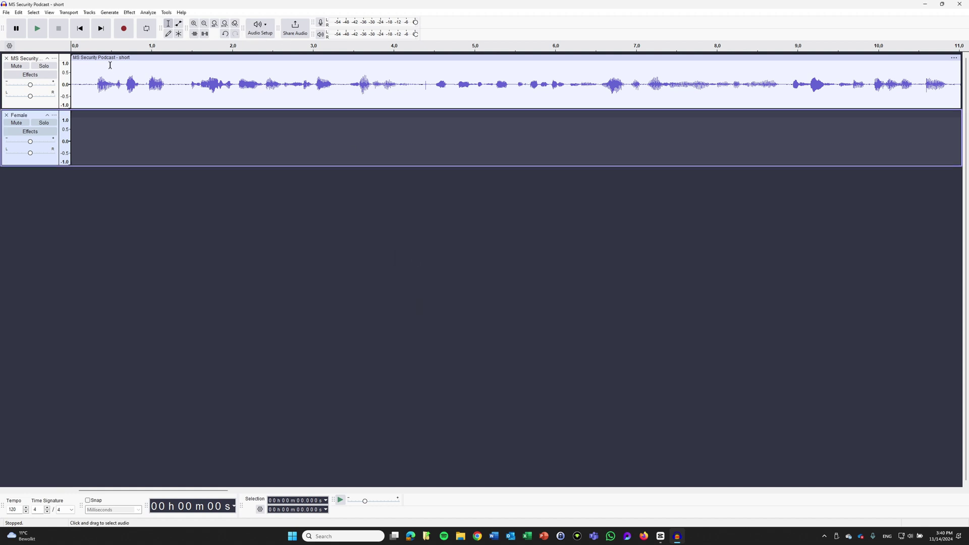
# Rename the track holding the podcast audio as "Male"
pyautogui.click(54, 58)
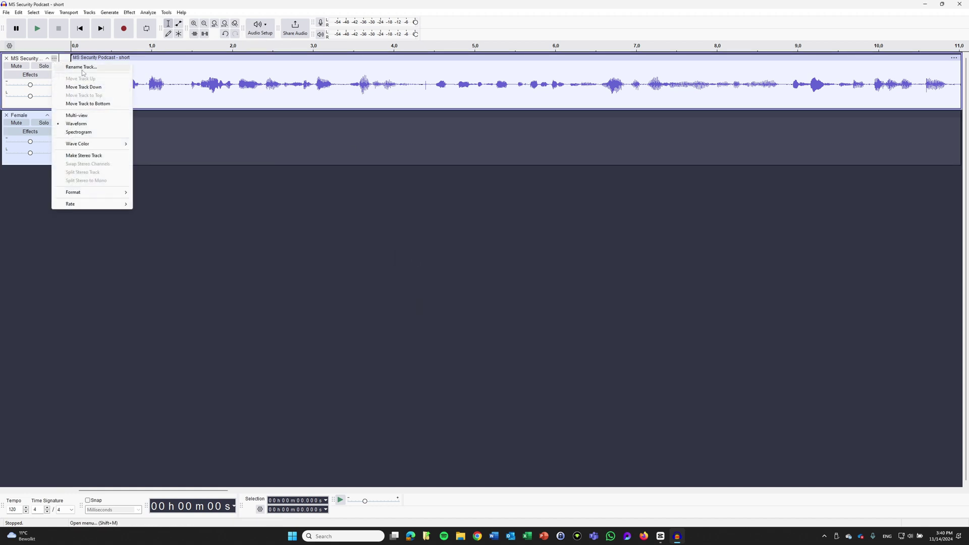
pyautogui.click(81, 66)
pyautogui.write('Male')
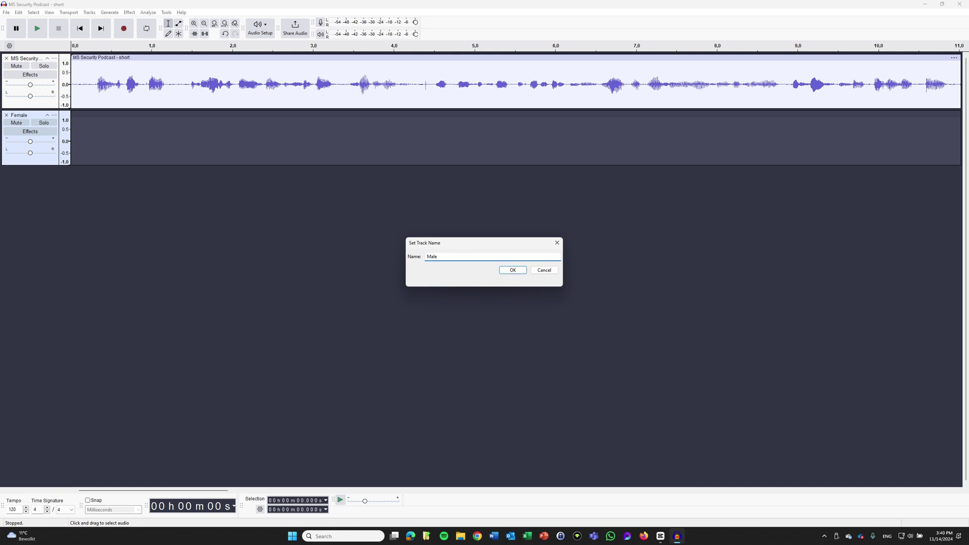
pyautogui.press('Return')
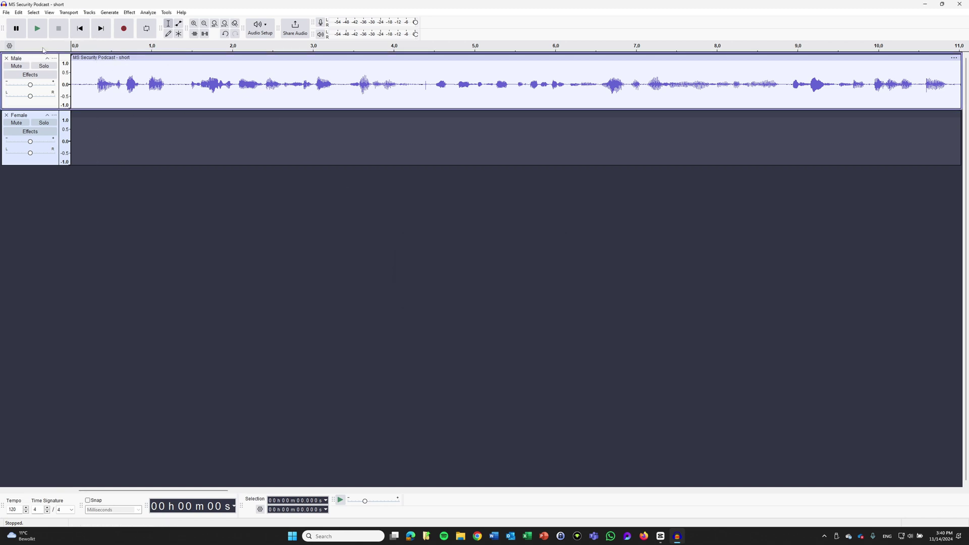
# Play the podcast to find the first speaker change and split the Male clip there, at about 4.4 s
pyautogui.click(37, 30)
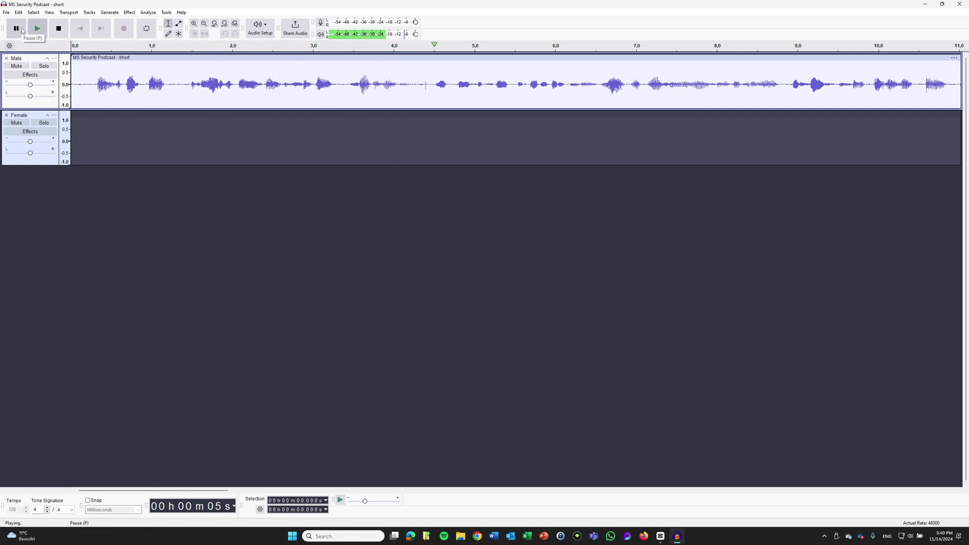
pyautogui.click(22, 30)
pyautogui.click(429, 87)
pyautogui.hotkey('ctrl', 'i')
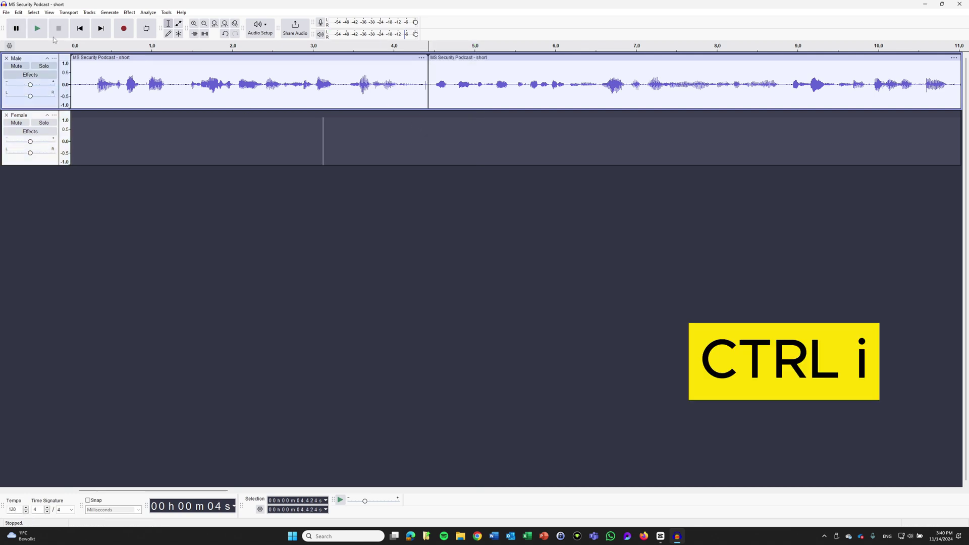
# Listen for the next speaker change, split the clip at about 6.55 s, and move the middle clip onto the Female track
pyautogui.click(37, 29)
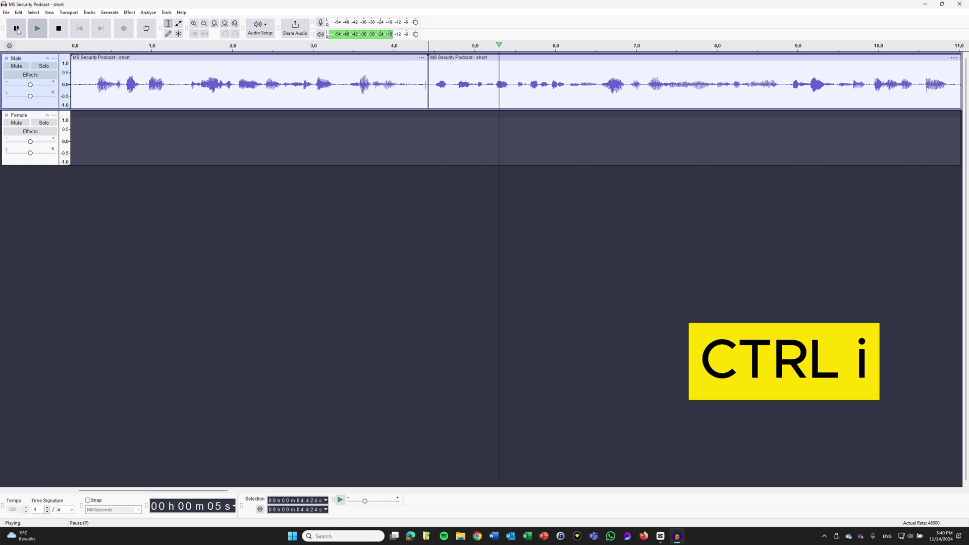
pyautogui.press('p')
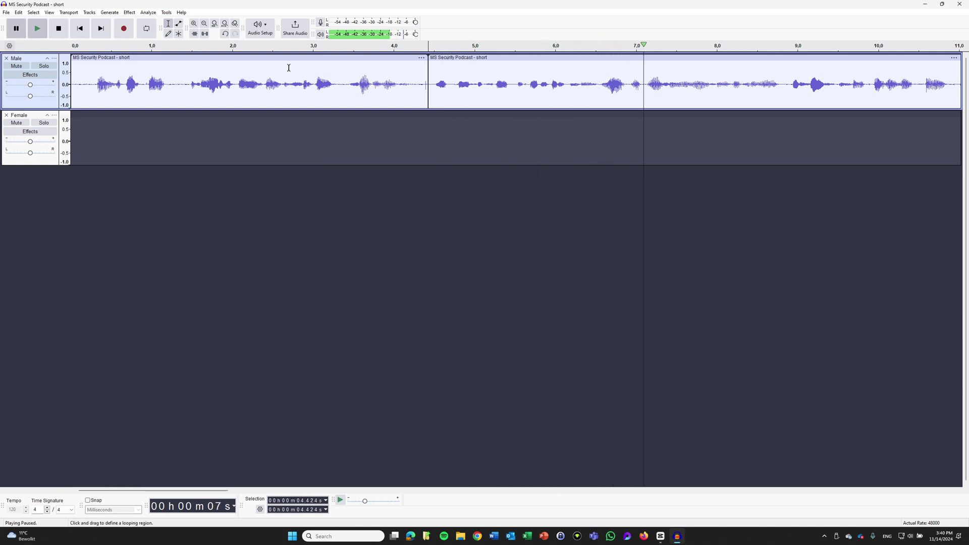
pyautogui.click(601, 83)
pyautogui.hotkey('ctrl', 'i')
pyautogui.moveTo(525, 57); pyautogui.dragTo(527, 131)
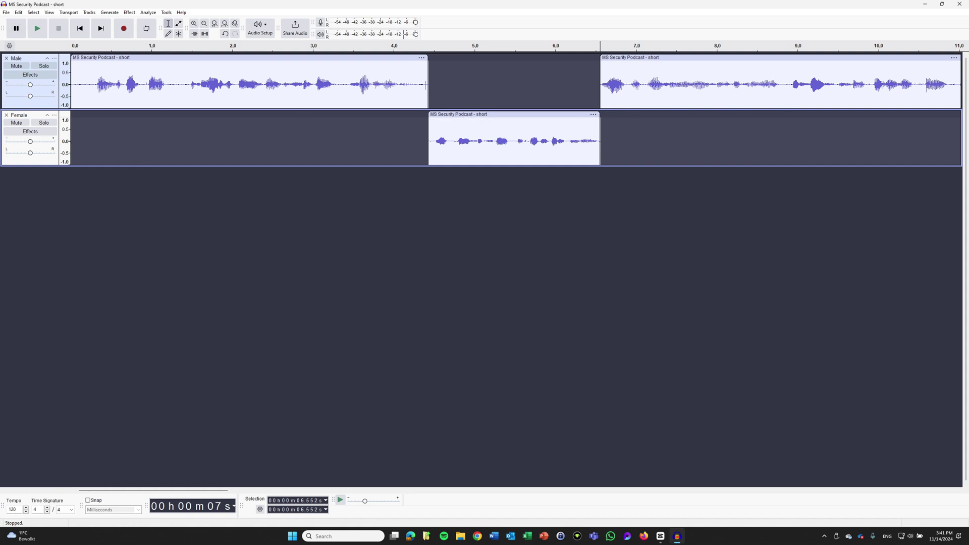
# Export the tracks to the computer as separate mono MP3 files named after each track, in C:\YouTube\Video 02\Audio
pyautogui.click(7, 13)
pyautogui.moveTo(50, 96)
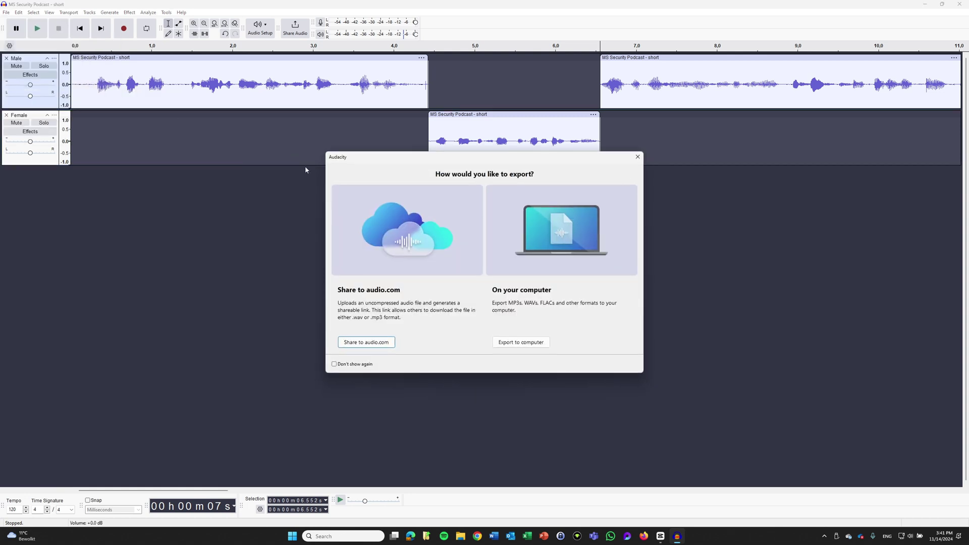
pyautogui.click(514, 346)
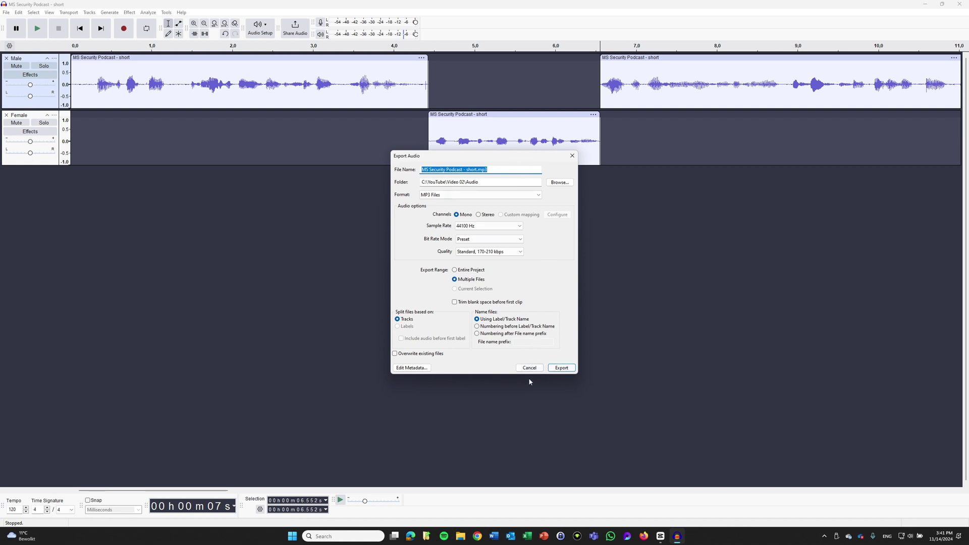
pyautogui.click(561, 368)
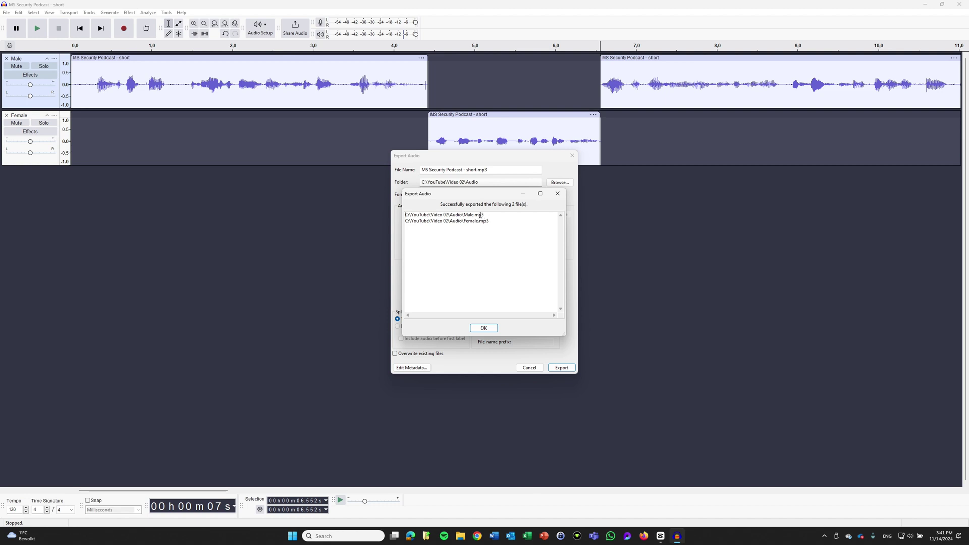
pyautogui.click(484, 328)
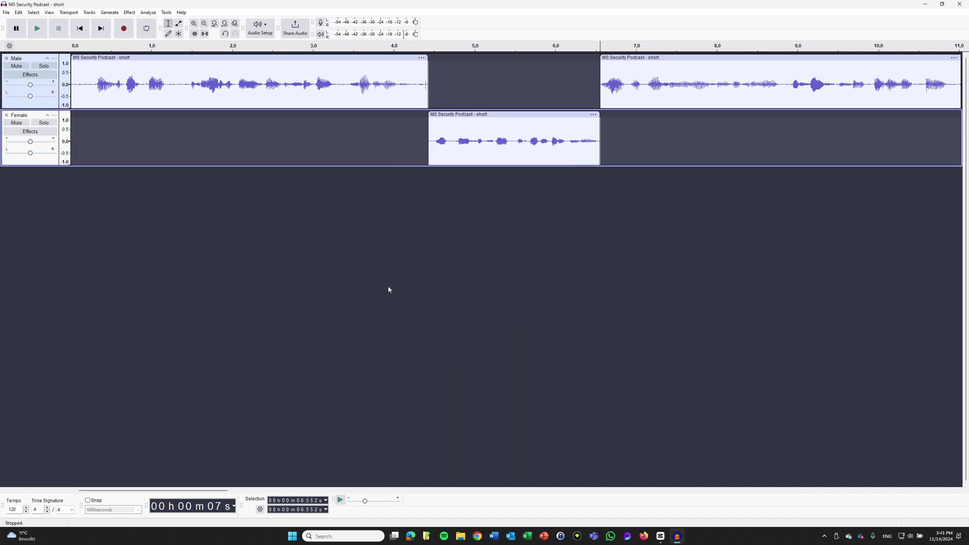
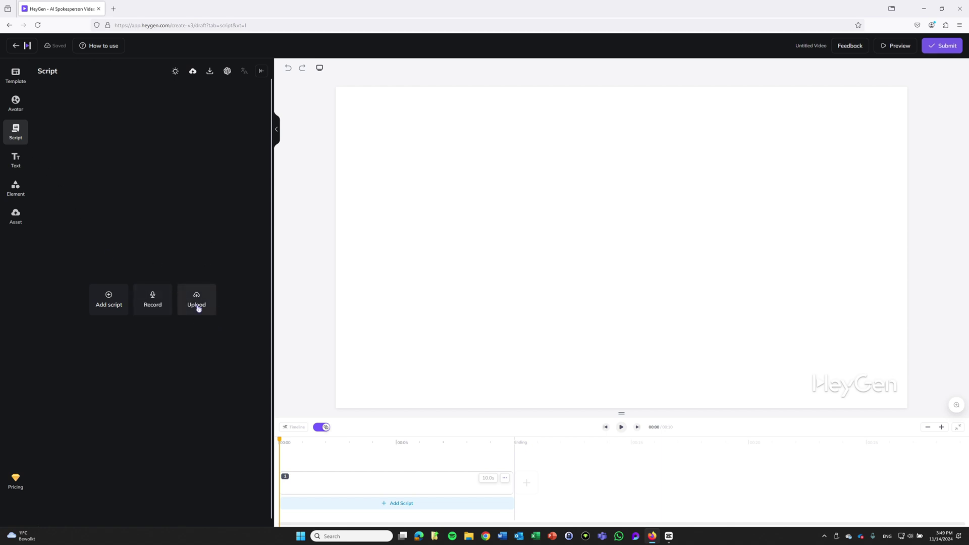
# In the HeyGen video draft, add the uploaded Male.mp3 audio as the scene's script
pyautogui.click(200, 307)
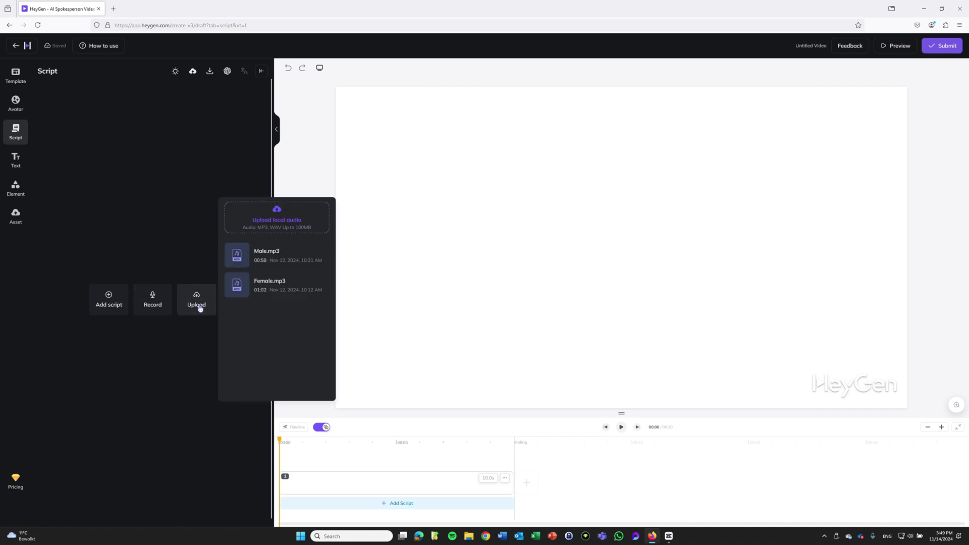
pyautogui.click(267, 252)
pyautogui.click(256, 260)
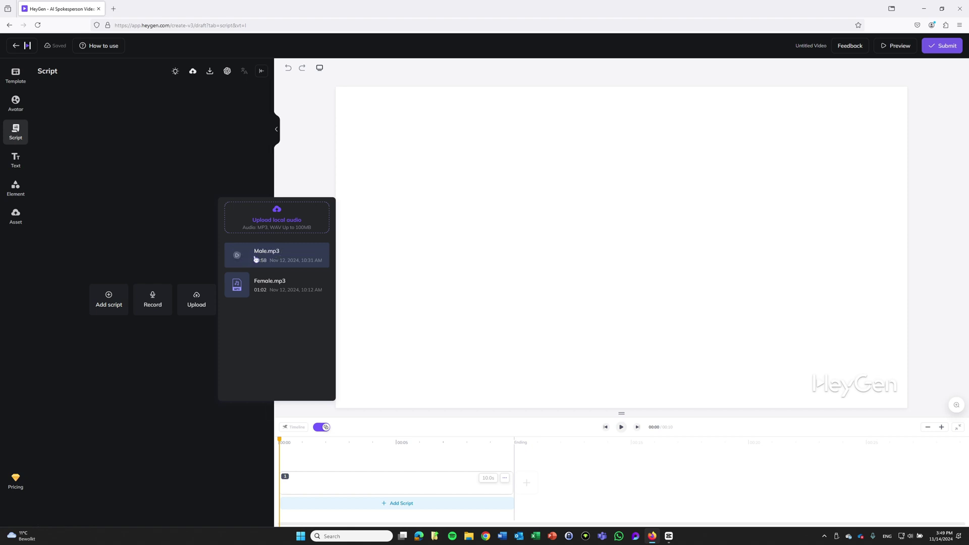
pyautogui.click(249, 260)
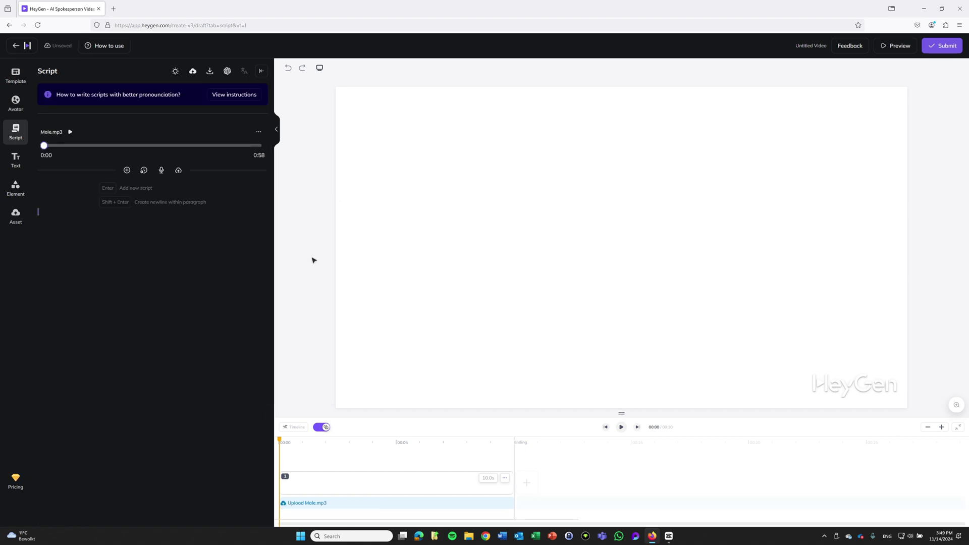
# Use Emanuel's Sofa Side look as the avatar for the Male.mp3 scene and play back its opening seconds
pyautogui.click(18, 106)
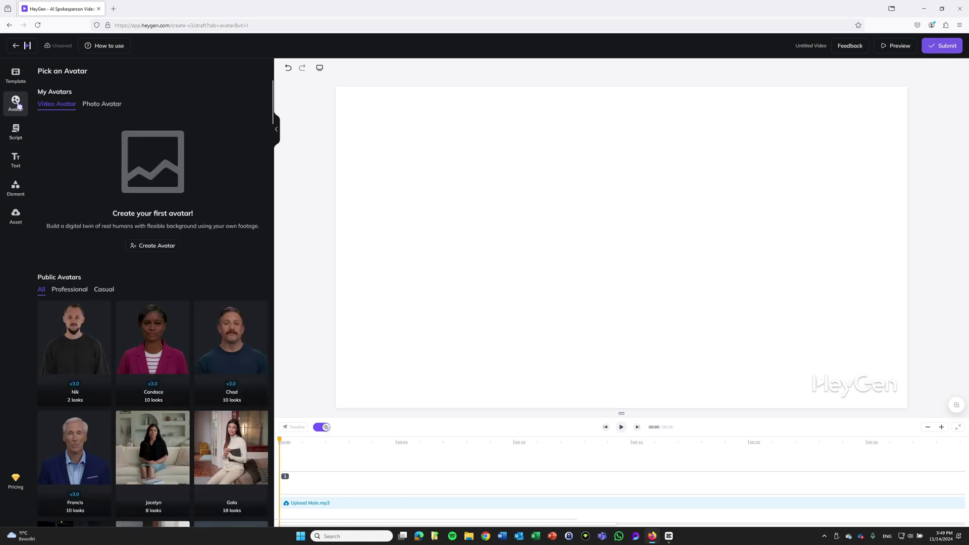
pyautogui.scroll(-5, 195, 269)
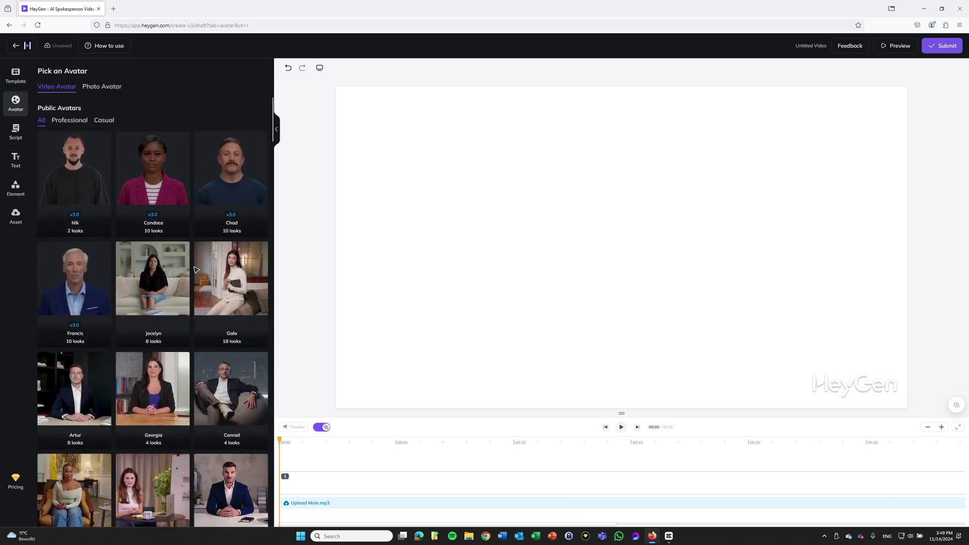
pyautogui.scroll(-10, 196, 271)
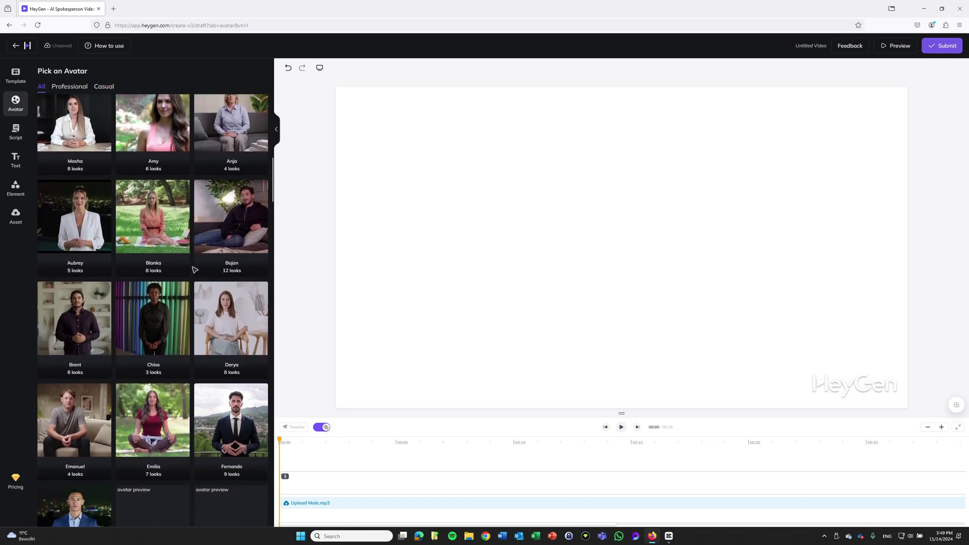
pyautogui.scroll(-3, 195, 269)
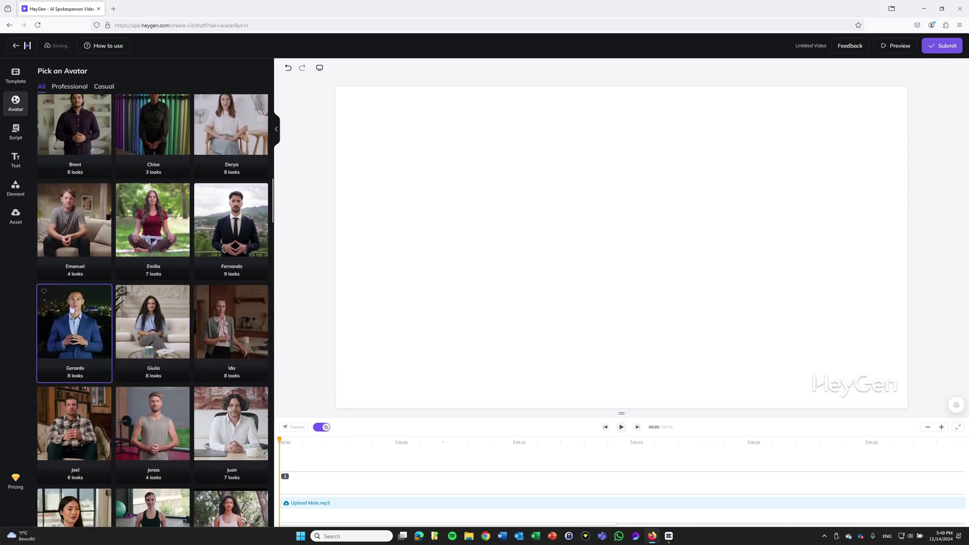
pyautogui.click(76, 233)
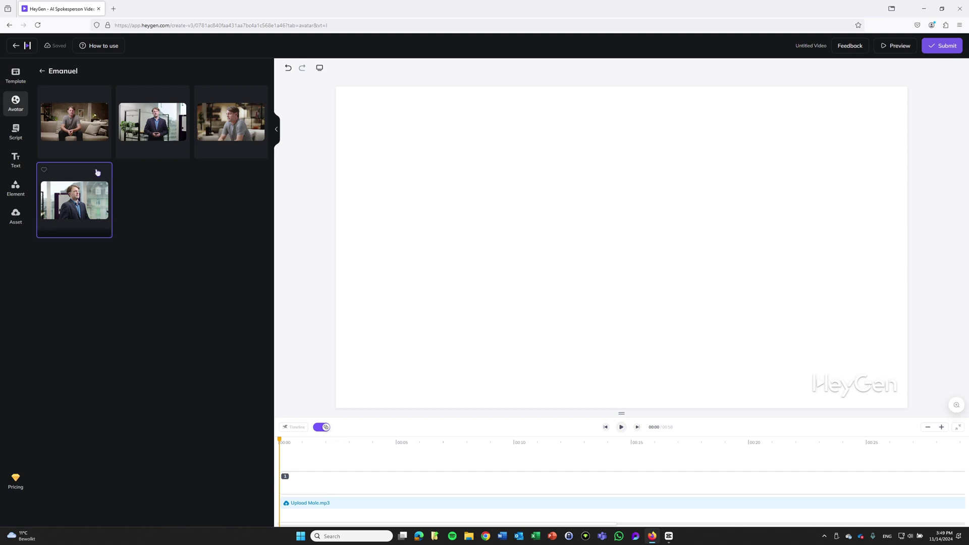
pyautogui.click(83, 134)
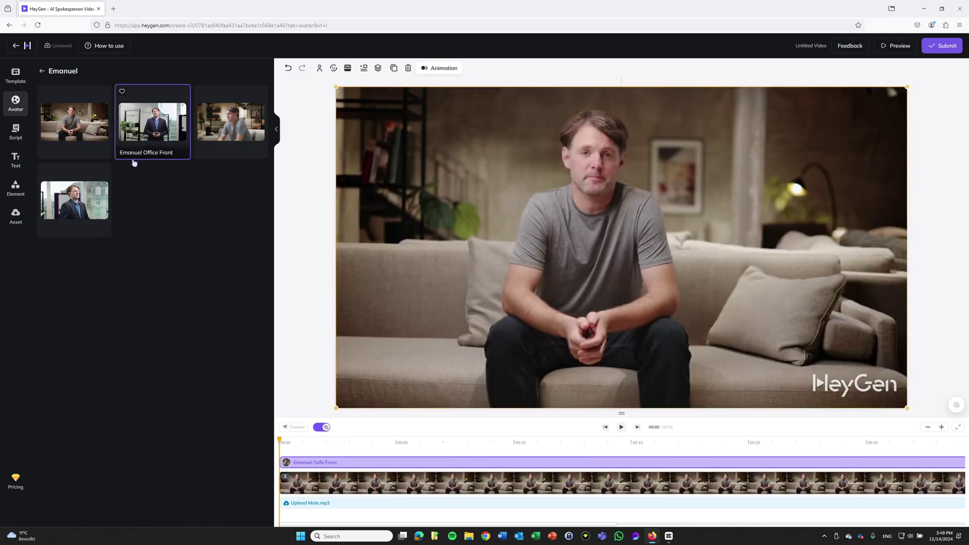
pyautogui.click(232, 127)
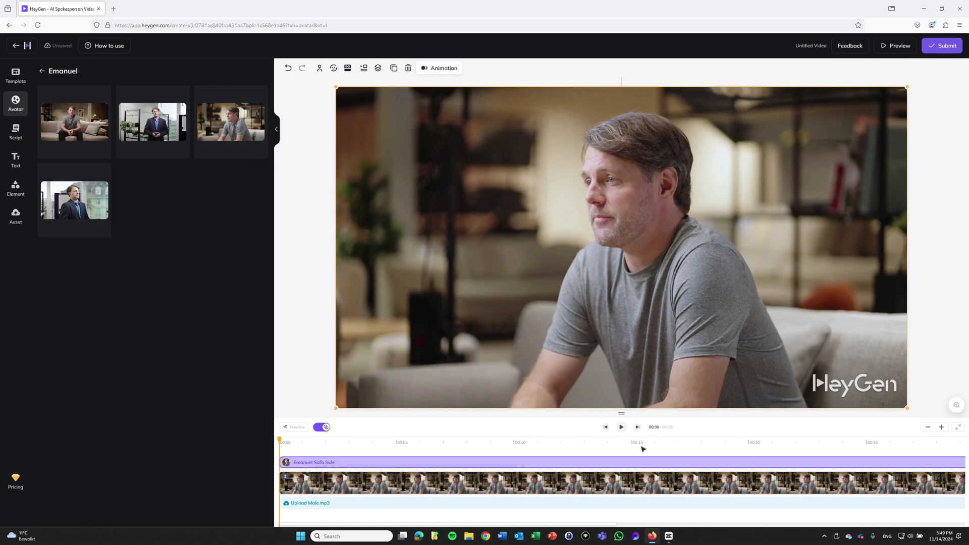
pyautogui.click(621, 427)
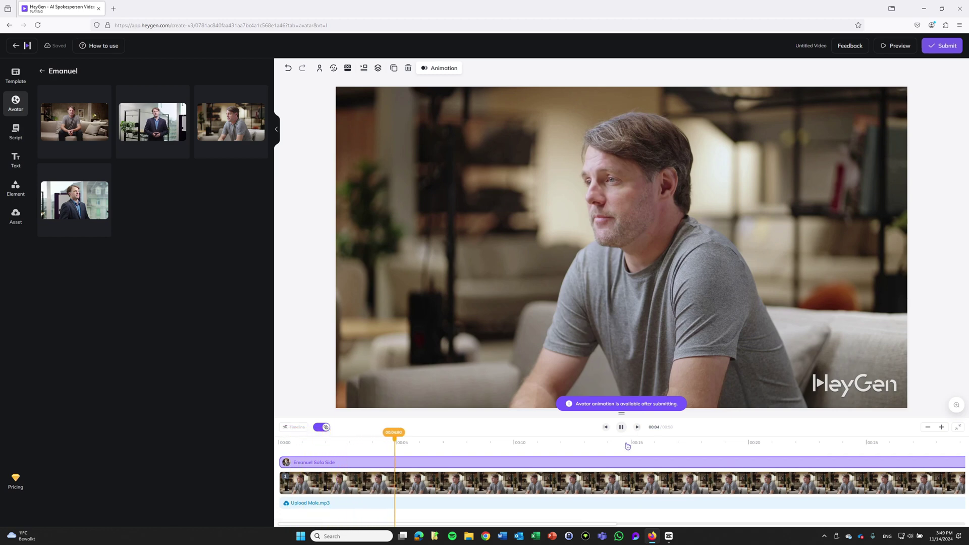
pyautogui.click(622, 428)
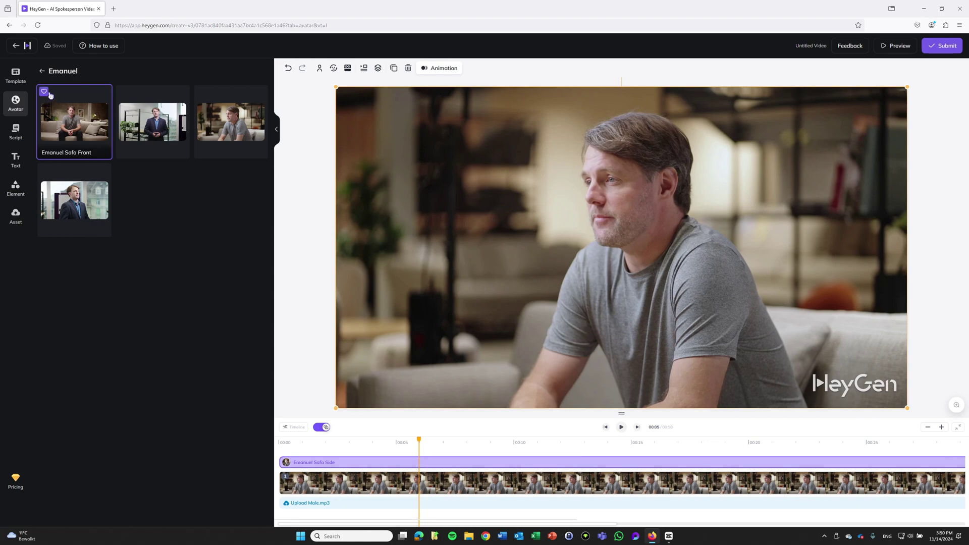
# Leave this draft and create a new landscape avatar video from scratch
pyautogui.click(42, 75)
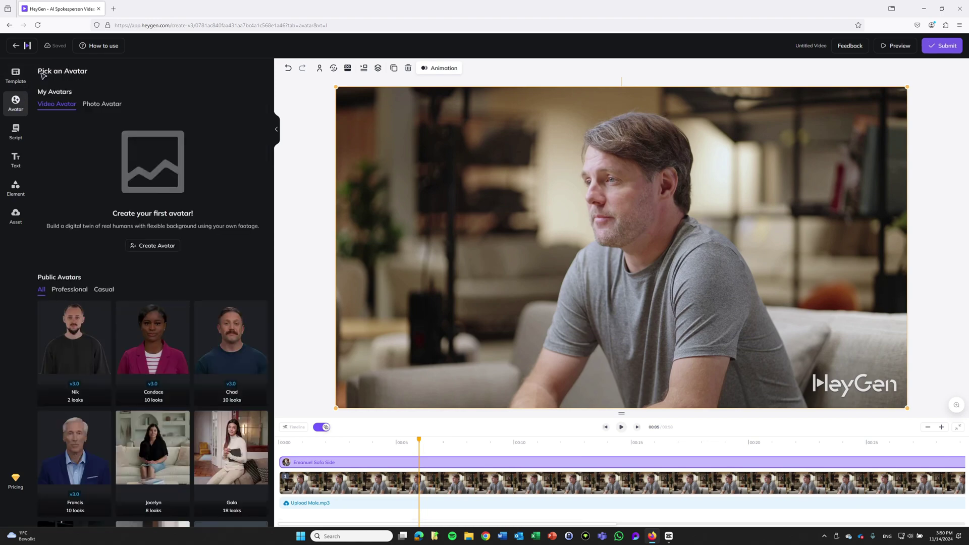
pyautogui.click(18, 45)
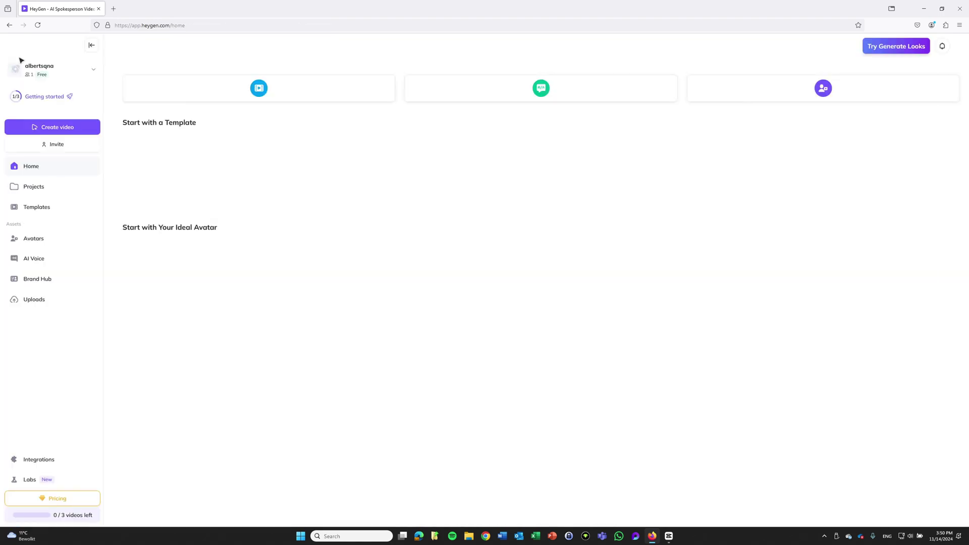
pyautogui.click(65, 127)
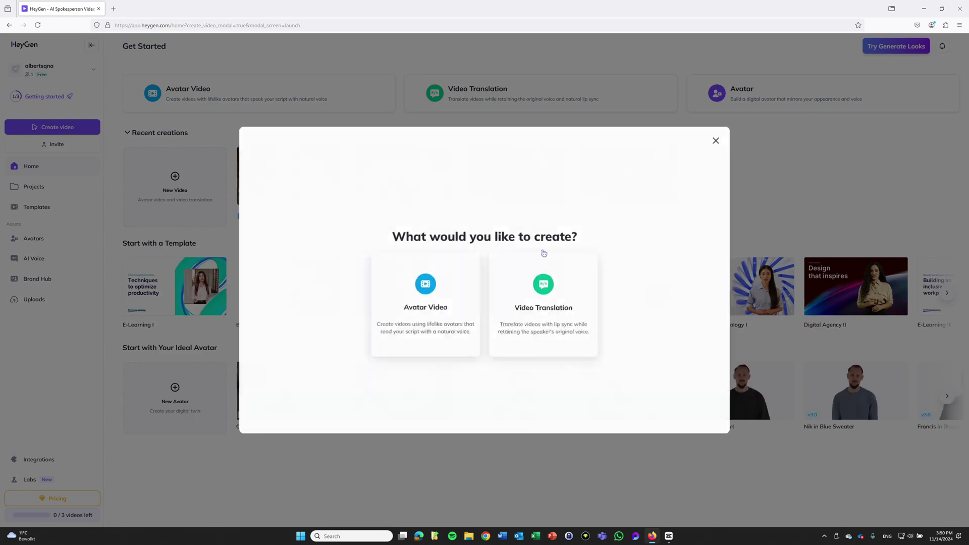
pyautogui.click(430, 287)
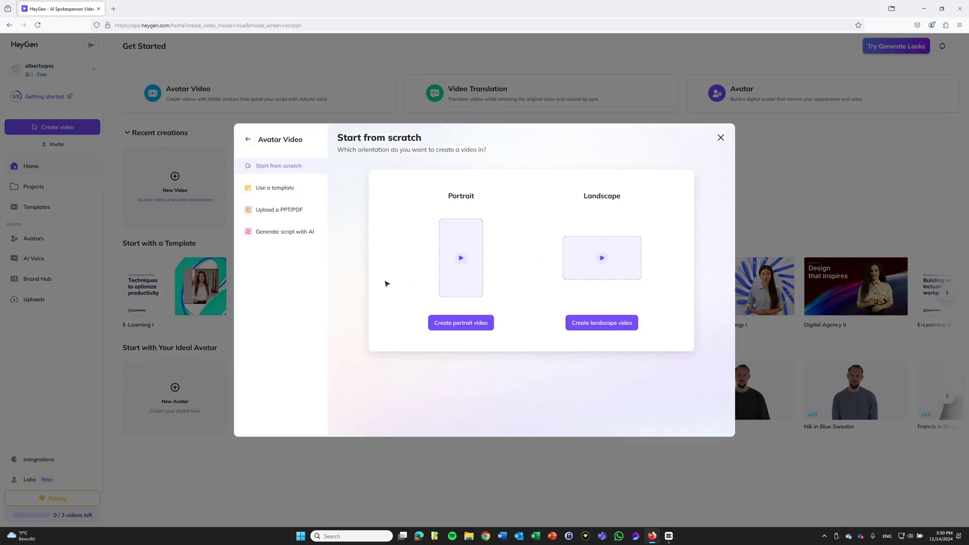
pyautogui.click(568, 326)
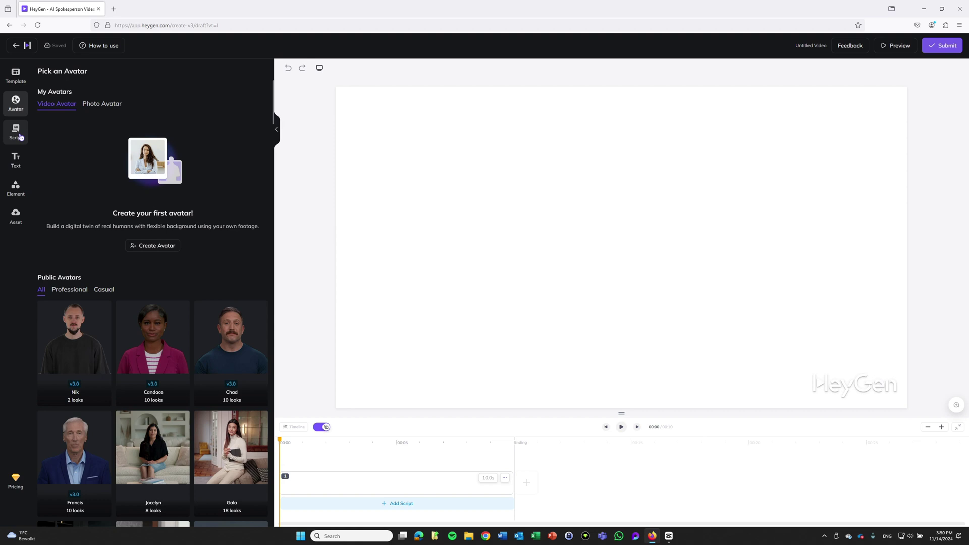
# Add the uploaded Female.mp3 audio as the new scene's script
pyautogui.click(16, 132)
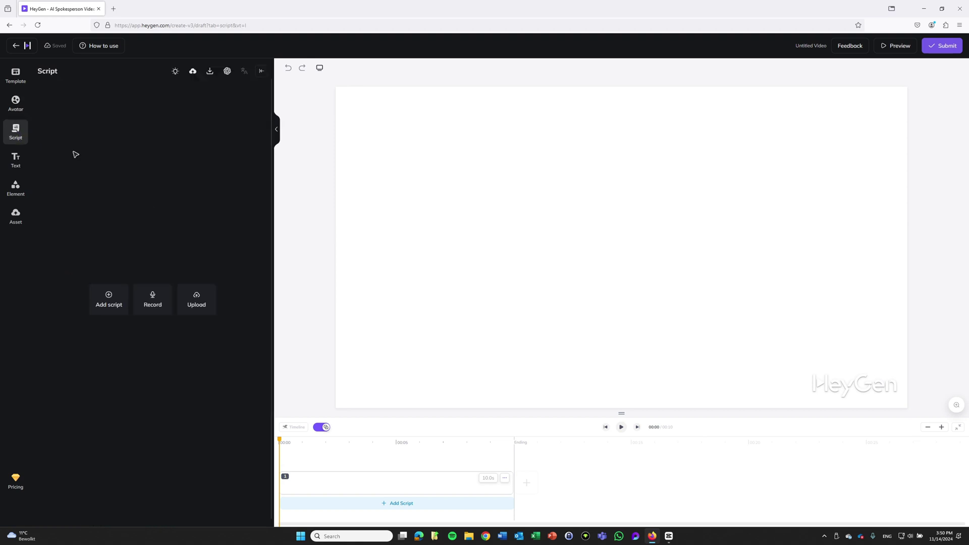
pyautogui.click(197, 304)
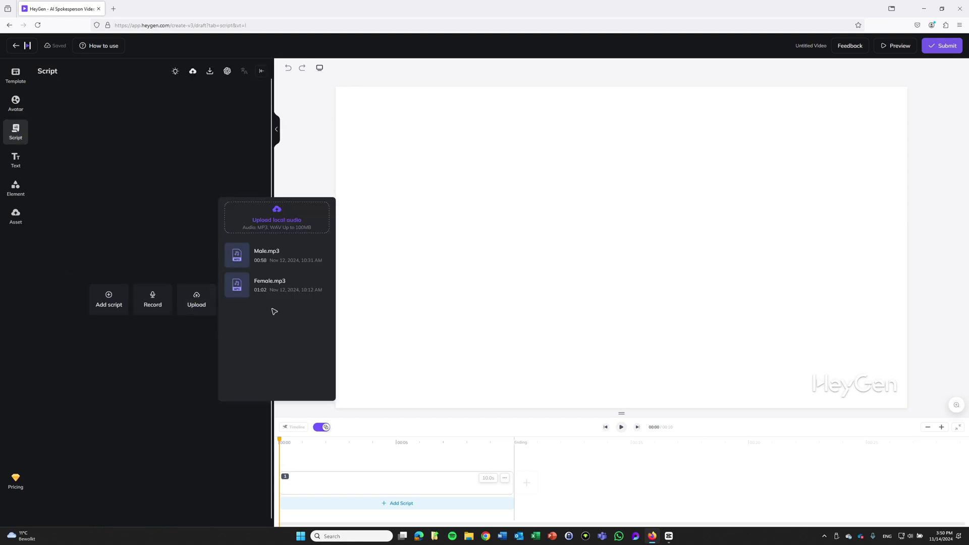
pyautogui.doubleClick(258, 281)
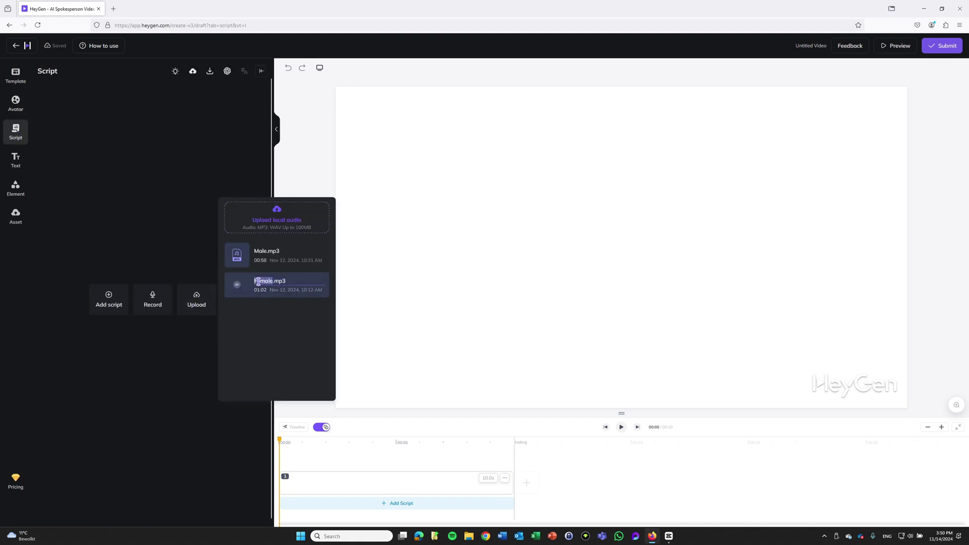
pyautogui.click(258, 282)
pyautogui.tripleClick(262, 283)
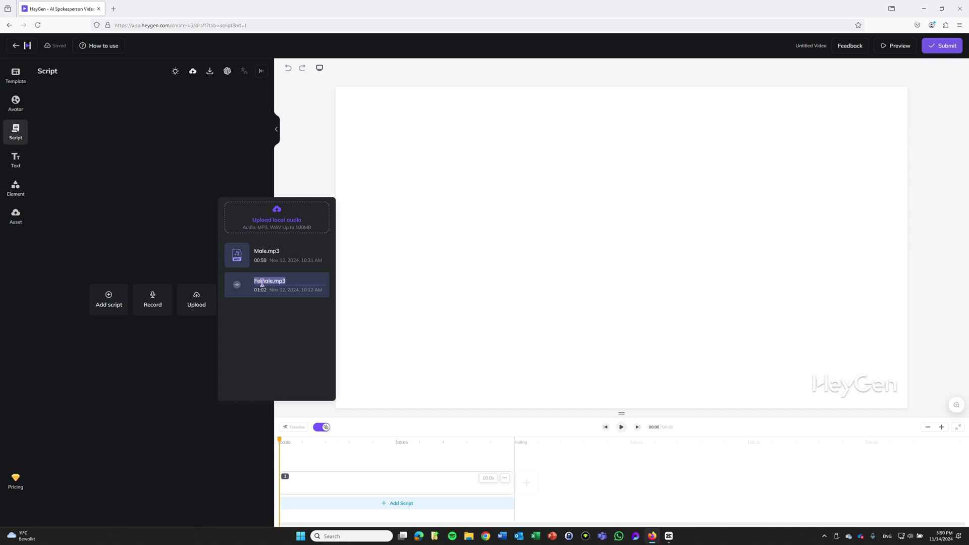
pyautogui.click(285, 286)
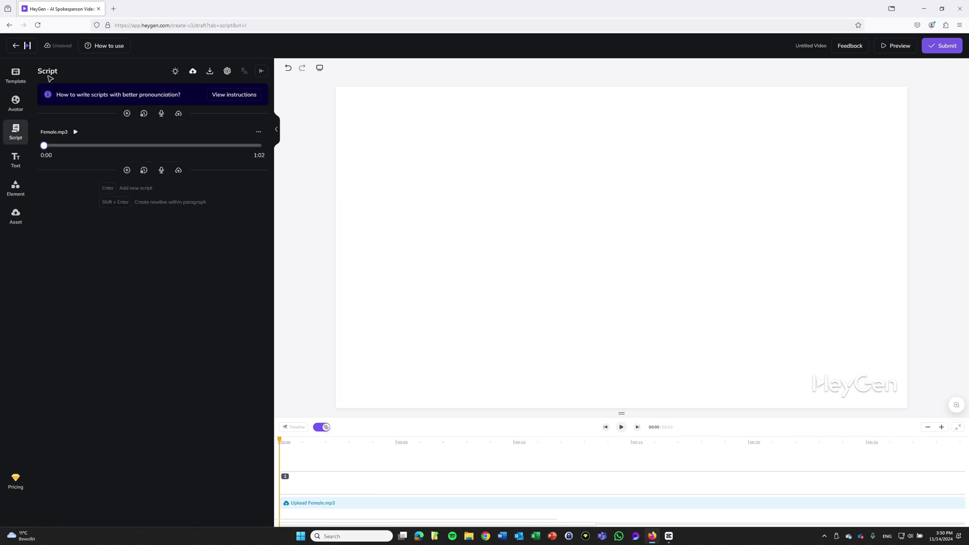
# Use Piper's Business Sofa Side look as the avatar for the Female.mp3 scene and play back its opening seconds
pyautogui.click(16, 103)
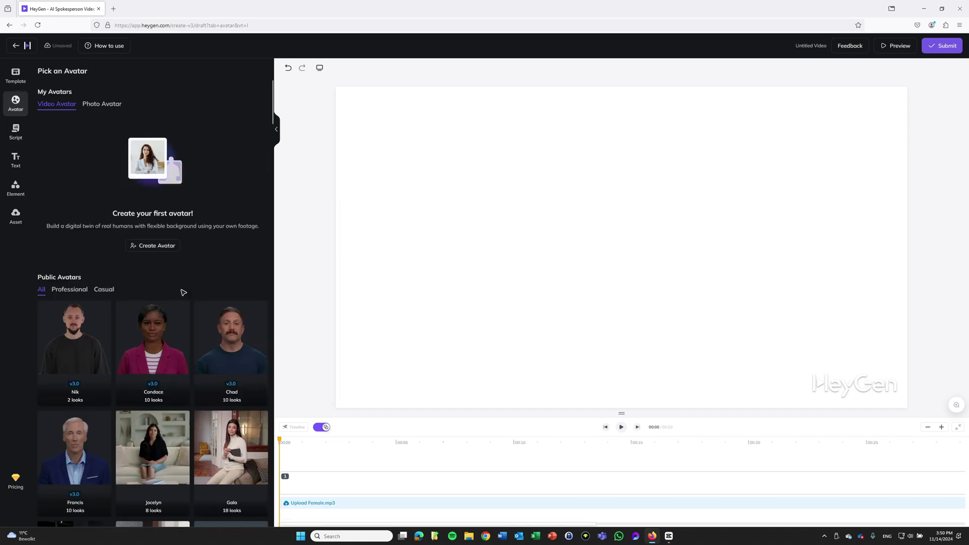
pyautogui.scroll(-10, 199, 347)
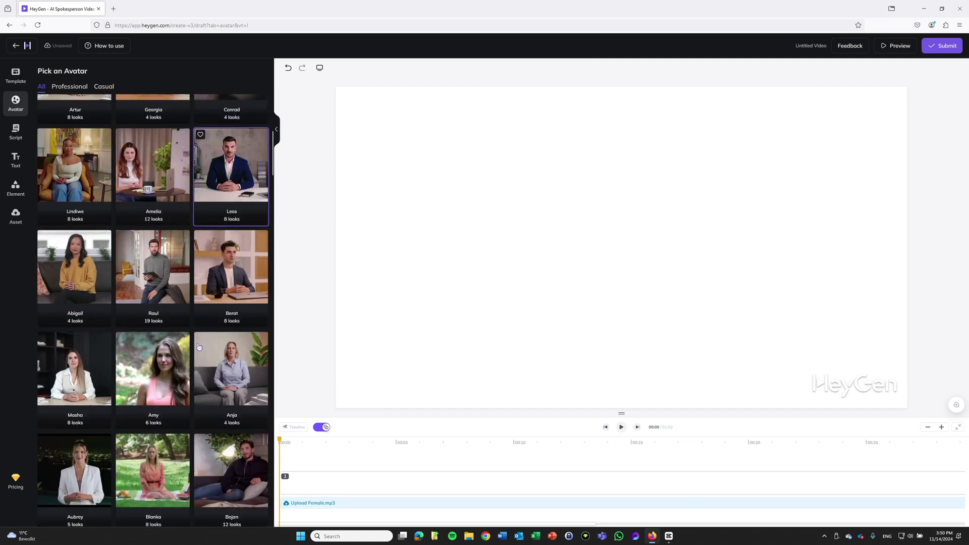
pyautogui.scroll(-10, 199, 346)
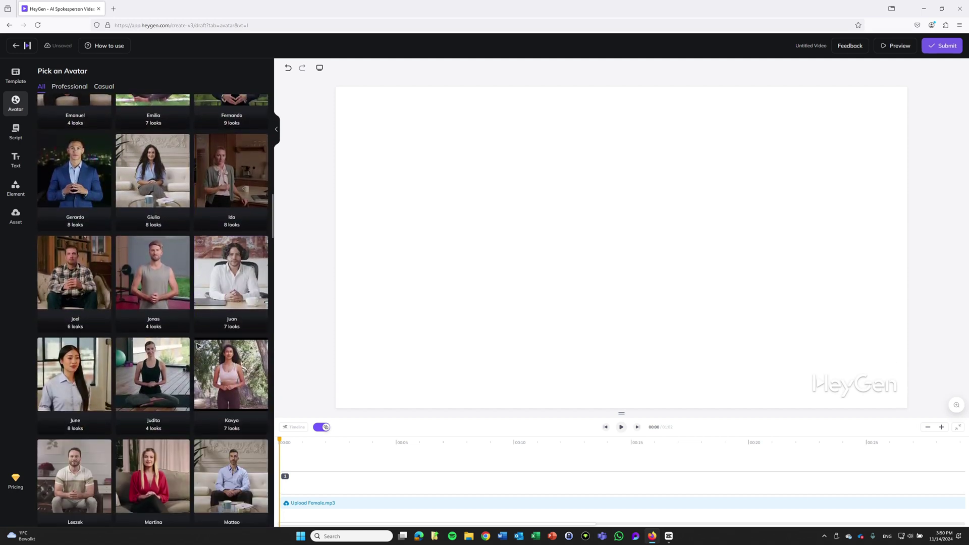
pyautogui.scroll(-5, 199, 347)
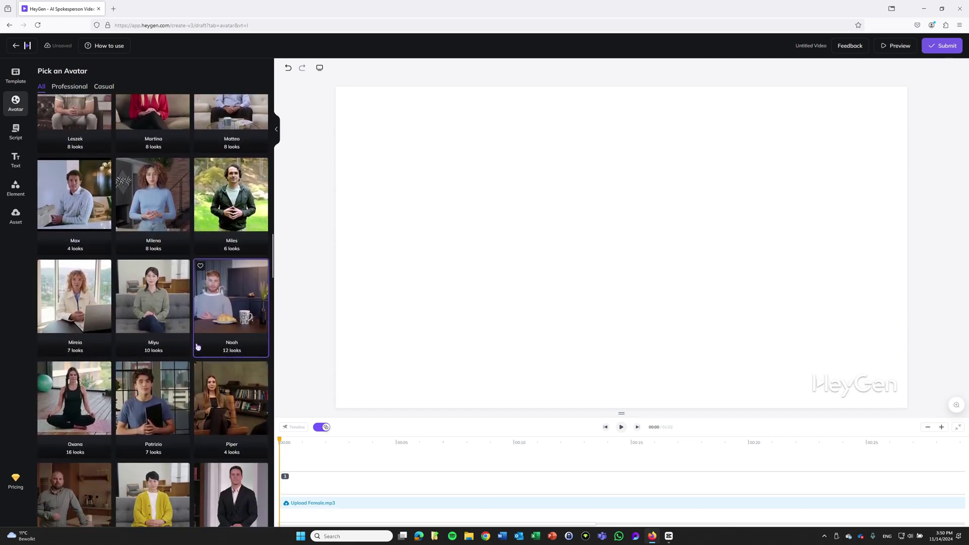
pyautogui.scroll(-2, 198, 347)
pyautogui.click(200, 346)
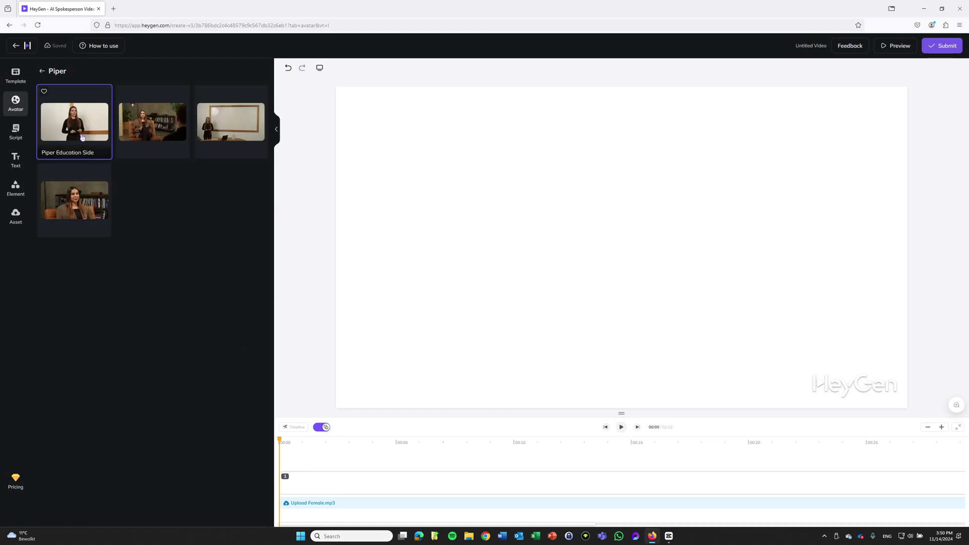
pyautogui.click(82, 137)
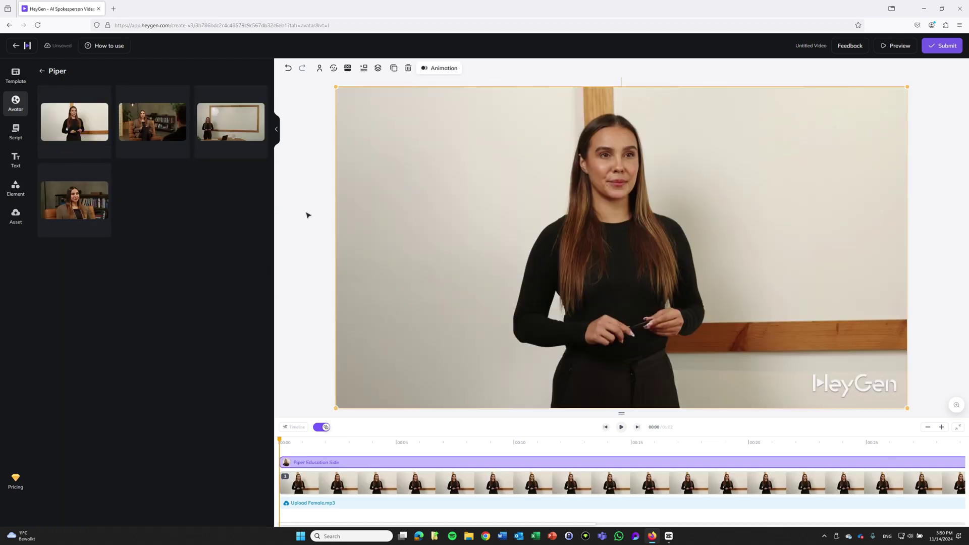
pyautogui.click(146, 127)
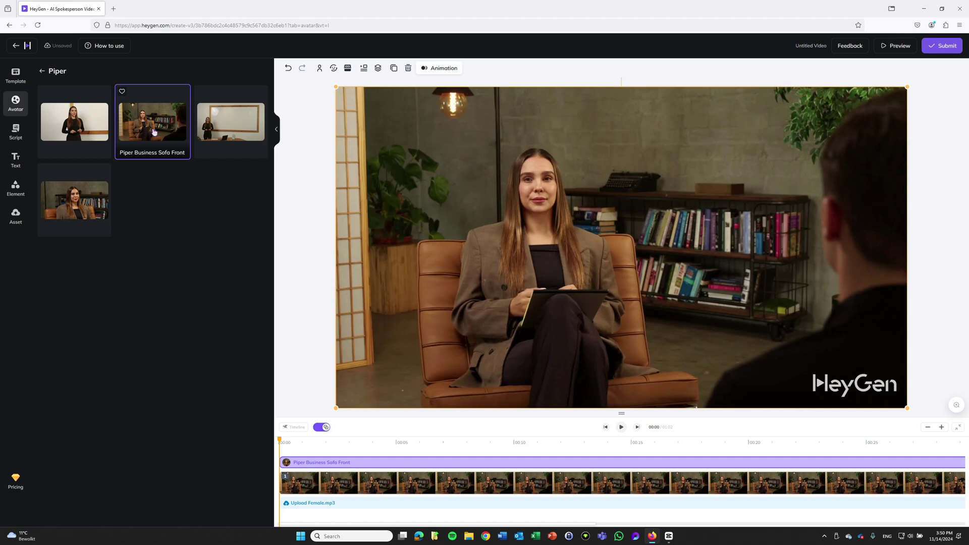
pyautogui.click(64, 208)
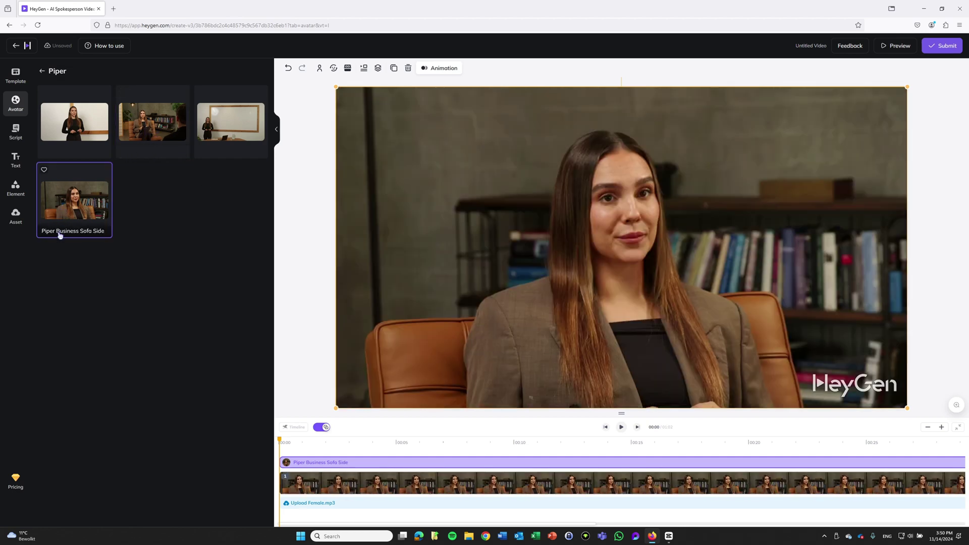
pyautogui.click(621, 427)
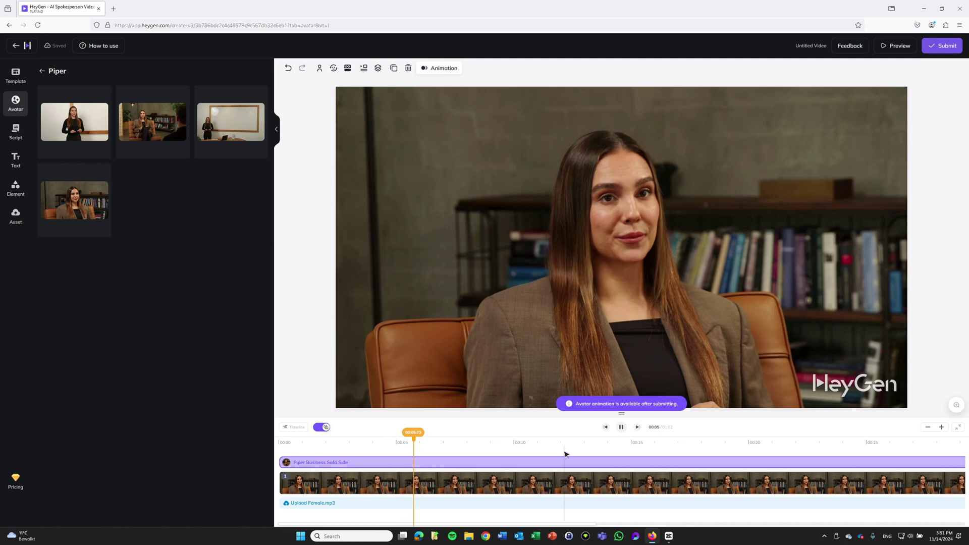
pyautogui.click(622, 427)
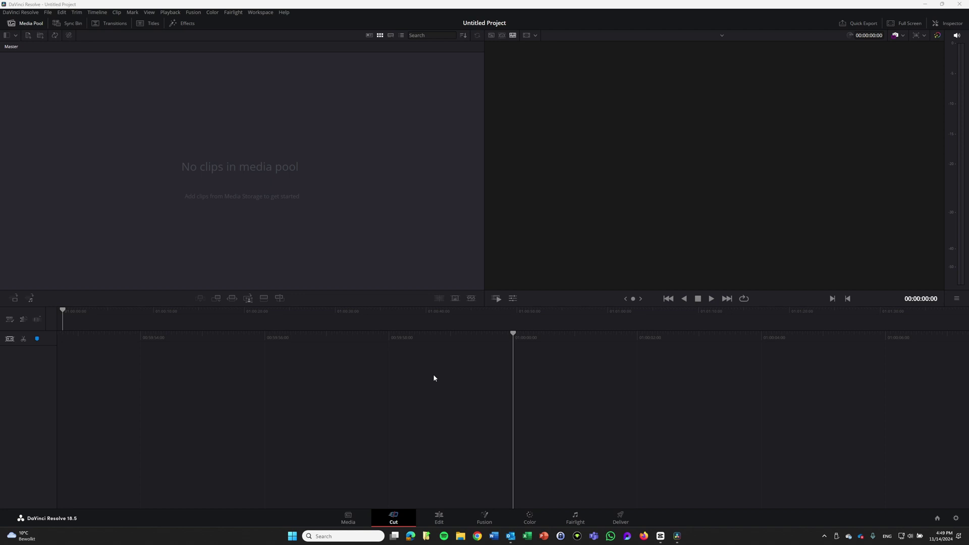
# In DaVinci Resolve, import the four Male and Female avatar videos and MS Security Podcast - short.mp3, changing the project frame rate to match the clips
pyautogui.click(349, 518)
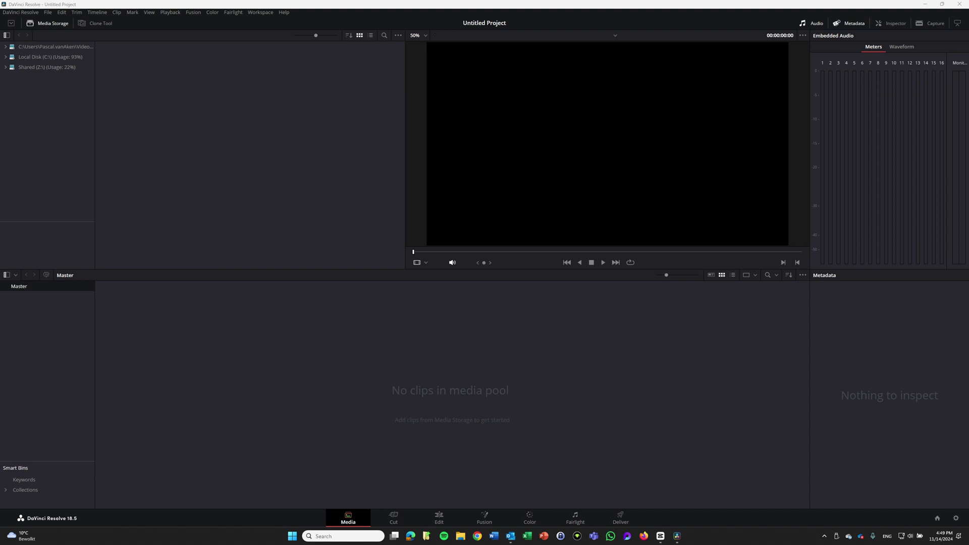
pyautogui.moveTo(0, 426); pyautogui.dragTo(241, 414)
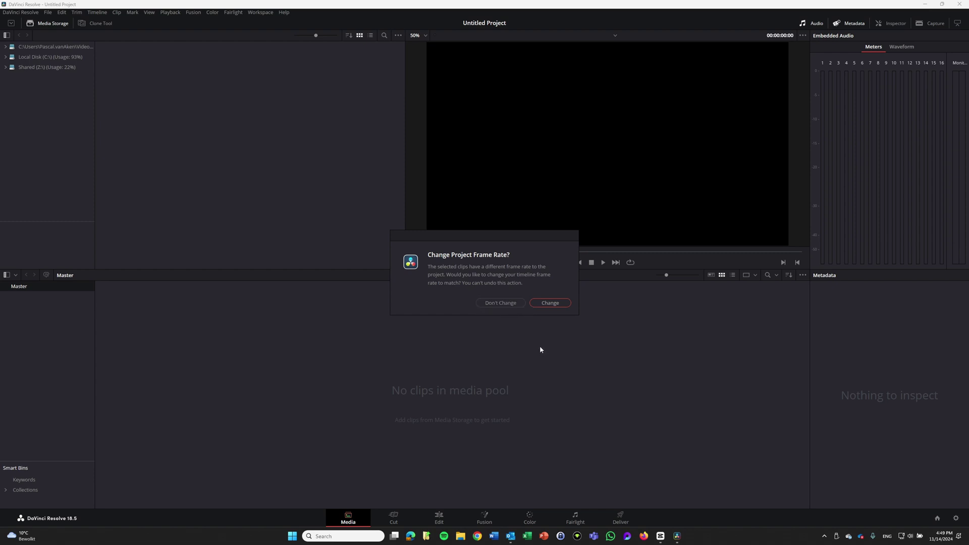
pyautogui.click(548, 303)
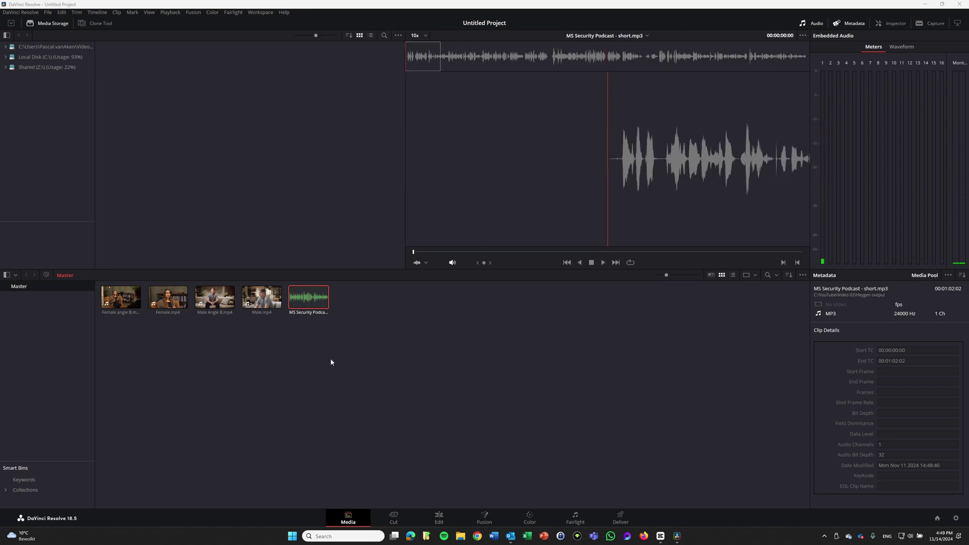
# On the Edit page, create a new multicam clip called Final Edit from the four Male and Female avatar videos
pyautogui.click(439, 520)
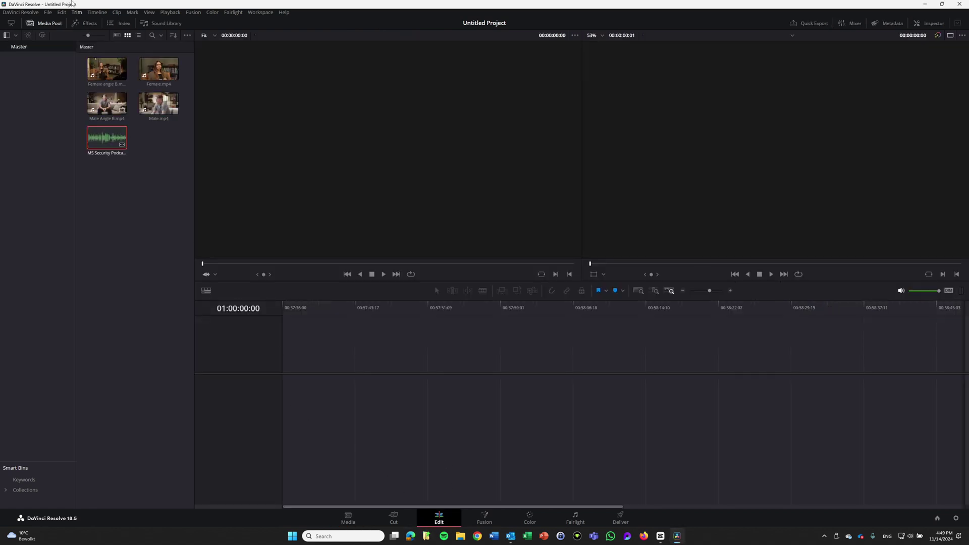
pyautogui.click(117, 72)
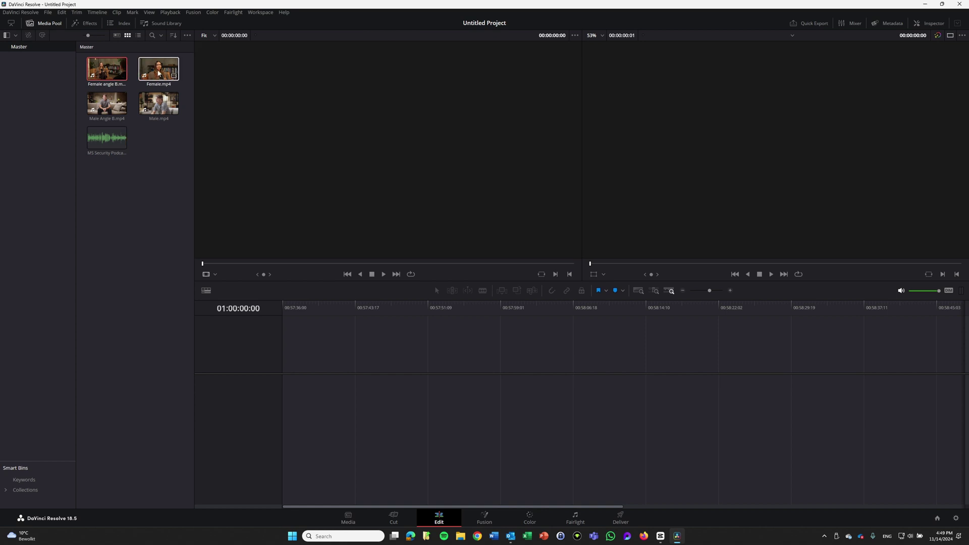
pyautogui.click(160, 100)
pyautogui.keyDown('ctrl'); pyautogui.click(125, 106); pyautogui.keyUp('ctrl')
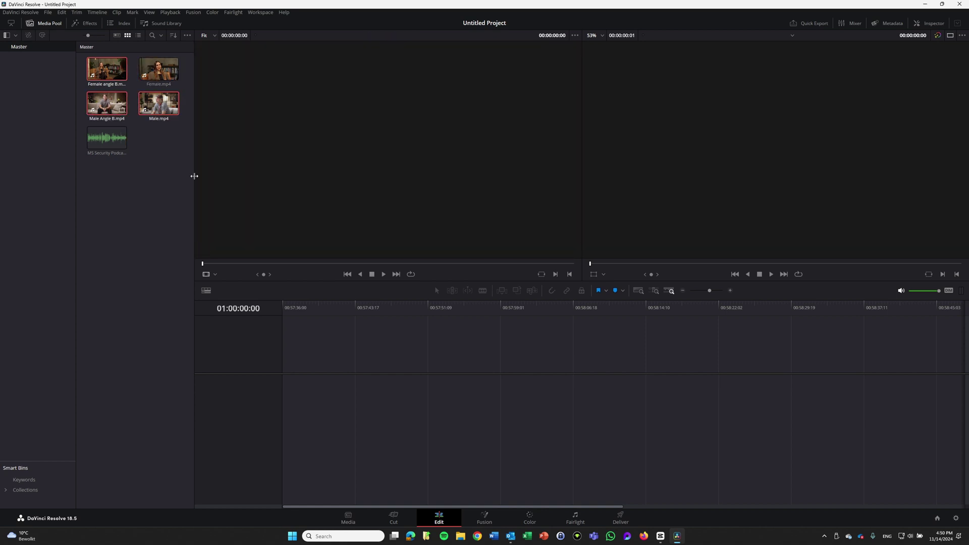
pyautogui.keyDown('ctrl'); pyautogui.click(158, 68); pyautogui.keyUp('ctrl')
pyautogui.click(159, 111)
pyautogui.rightClick(158, 111)
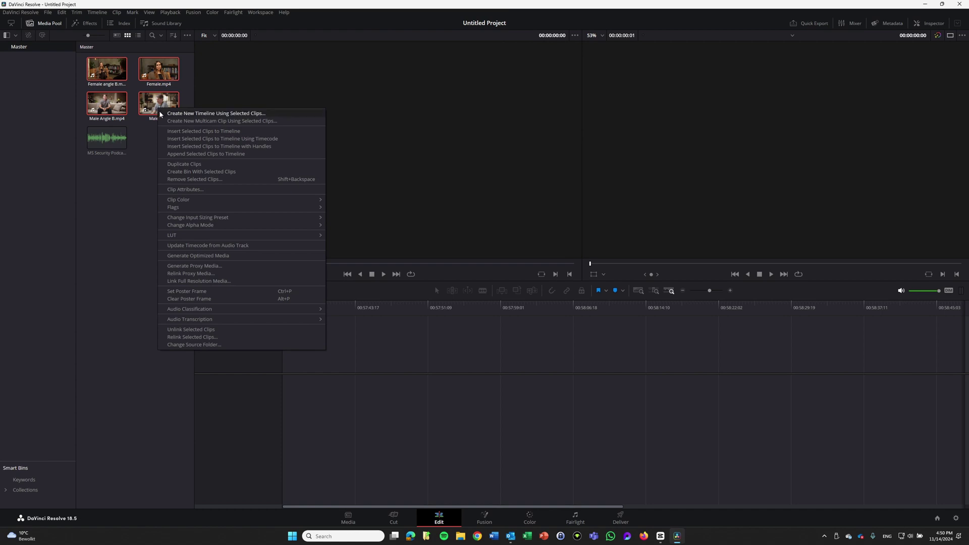
pyautogui.click(206, 121)
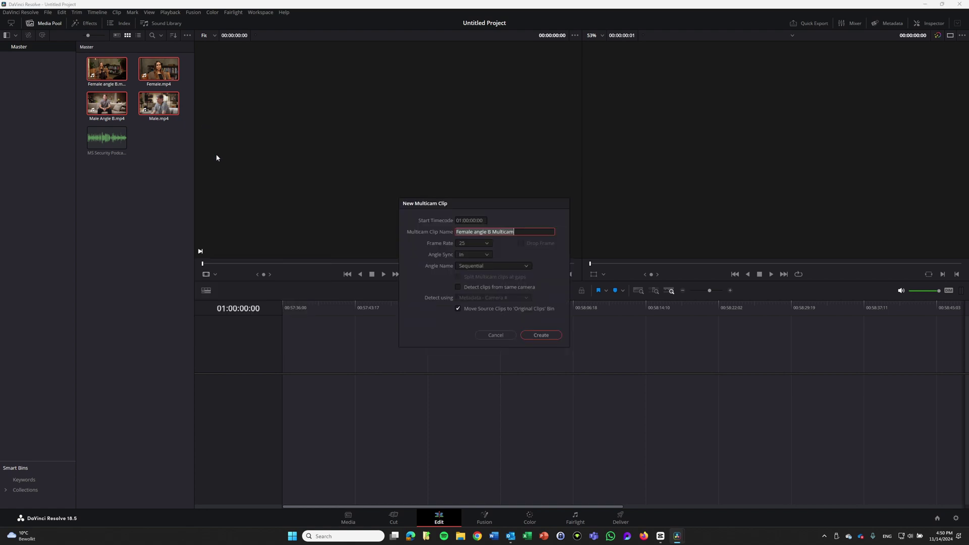
pyautogui.write('Final Edit')
pyautogui.click(544, 336)
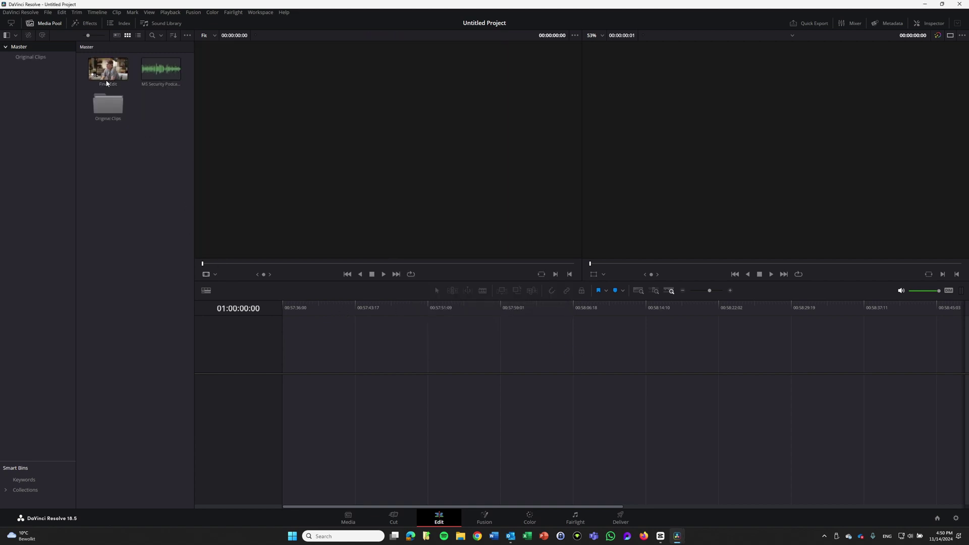
# Place the Final Edit multicam clip at the start of a new timeline, with MS Security Podcast - short.mp3 on a second audio track beneath it
pyautogui.click(114, 65)
pyautogui.click(119, 91)
pyautogui.click(112, 115)
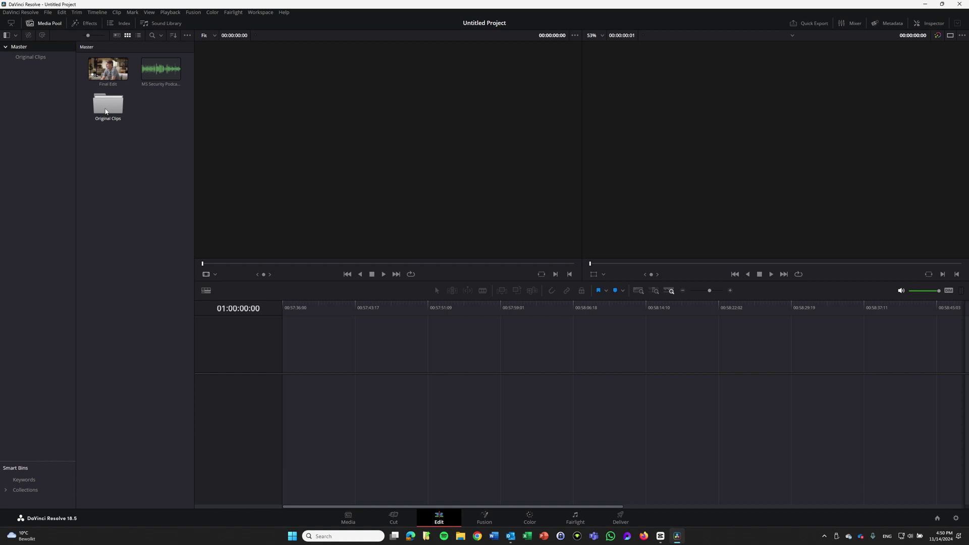
pyautogui.click(131, 315)
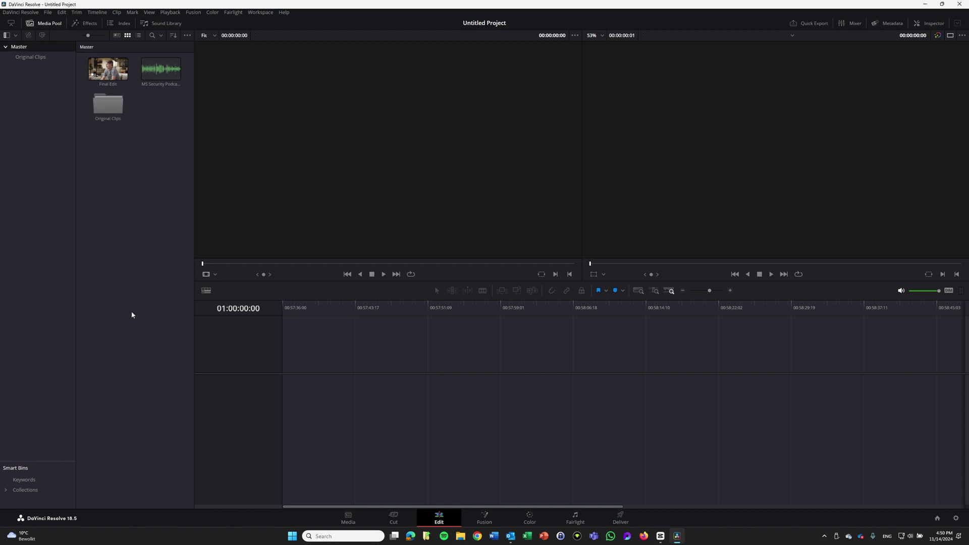
pyautogui.doubleClick(108, 68)
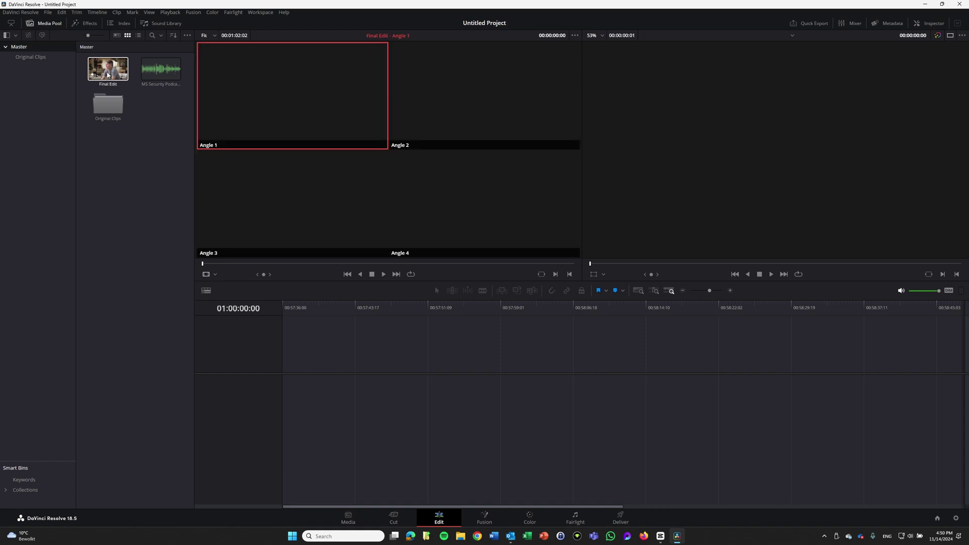
pyautogui.moveTo(267, 312); pyautogui.dragTo(299, 388)
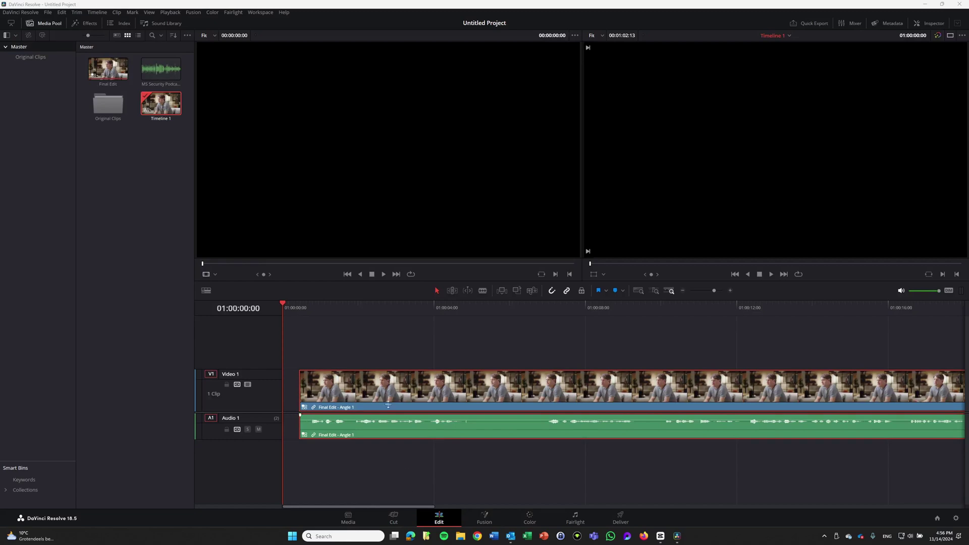
pyautogui.moveTo(388, 393); pyautogui.dragTo(371, 394)
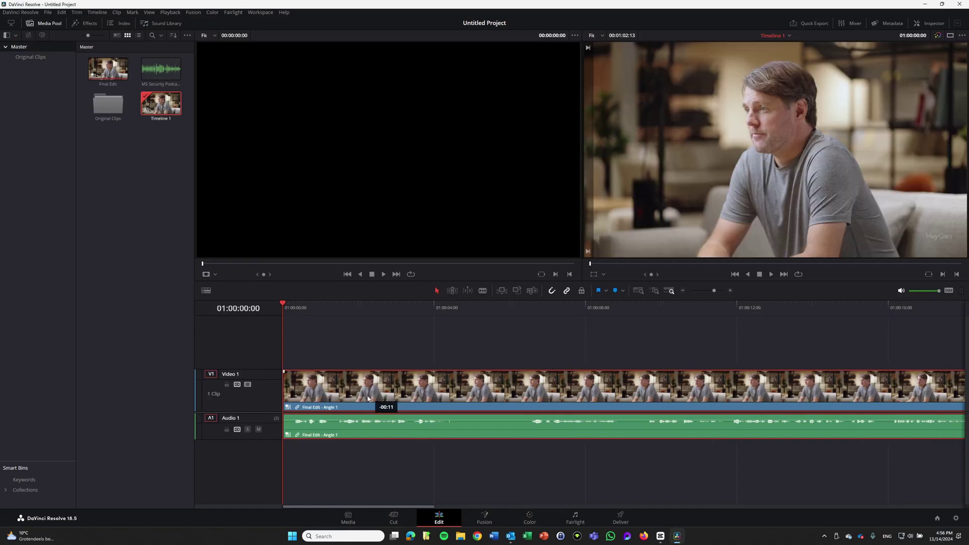
pyautogui.click(160, 68)
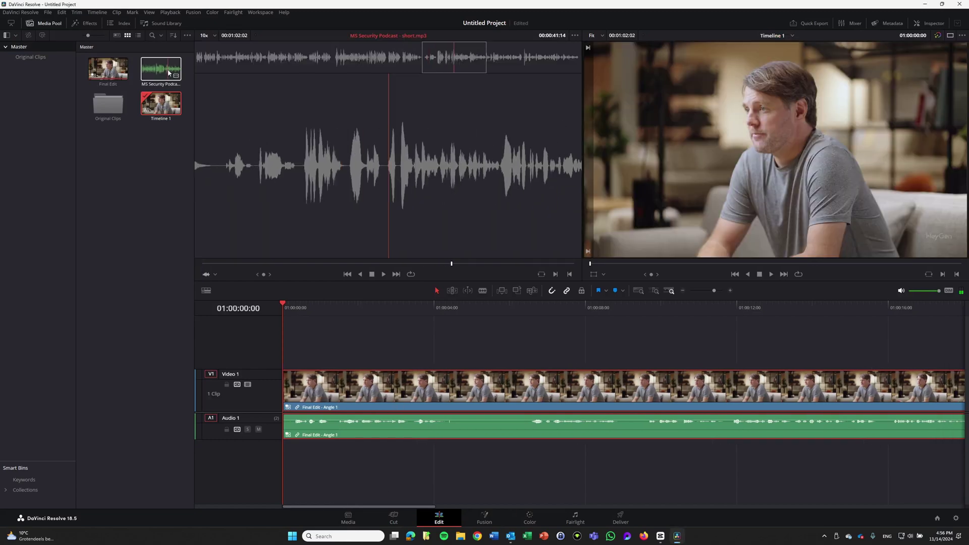
pyautogui.moveTo(161, 68); pyautogui.dragTo(288, 458)
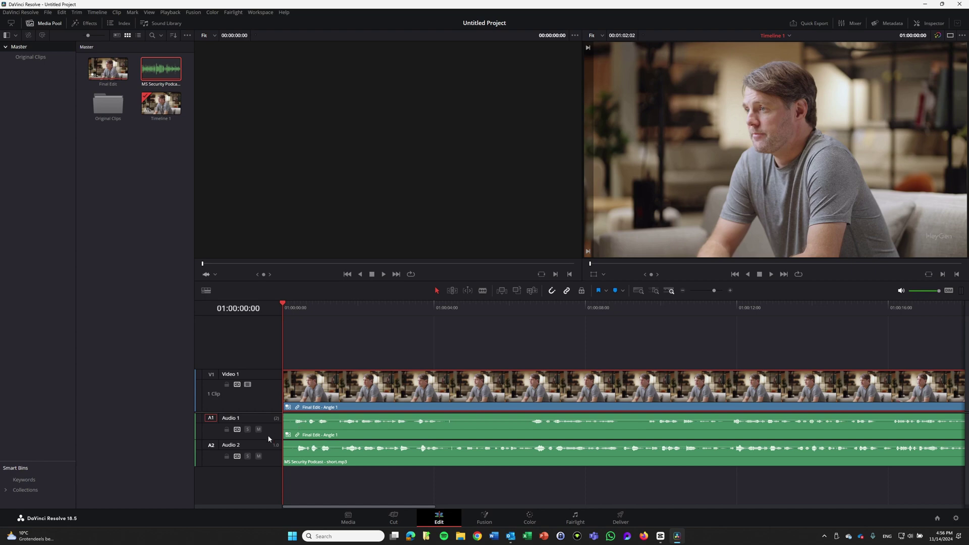
# Delete the Audio 1 track holding the multicam clip's sound and set the source viewer to Multicam mode
pyautogui.rightClick(299, 428)
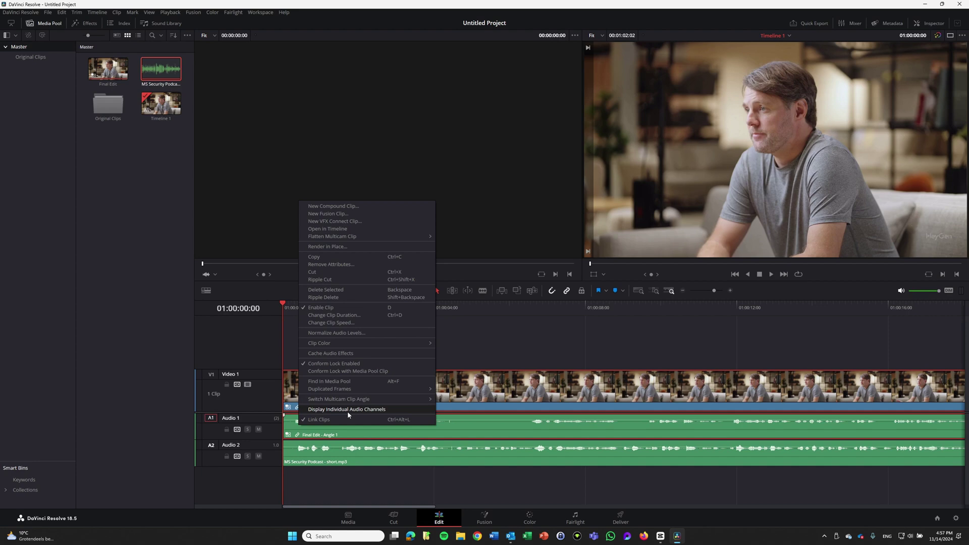
pyautogui.moveTo(353, 400)
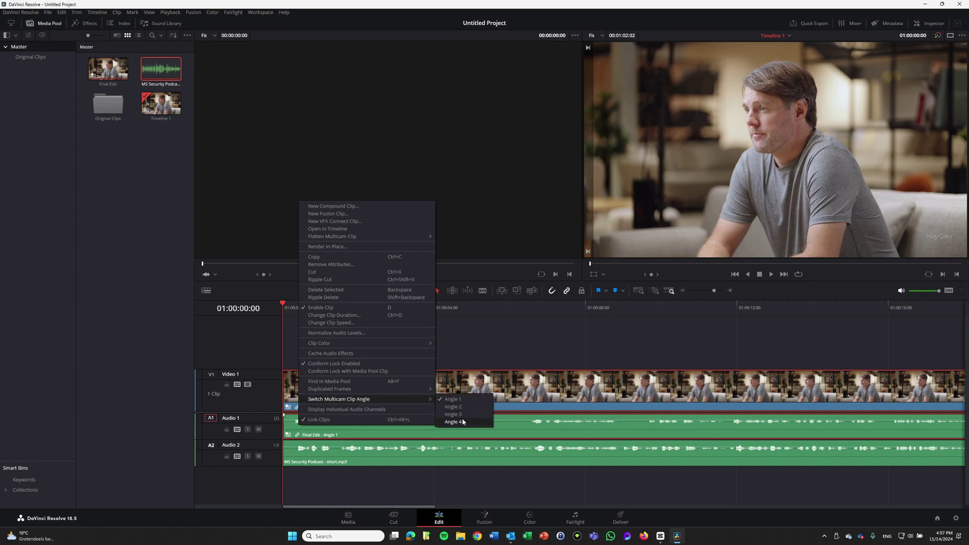
pyautogui.rightClick(213, 421)
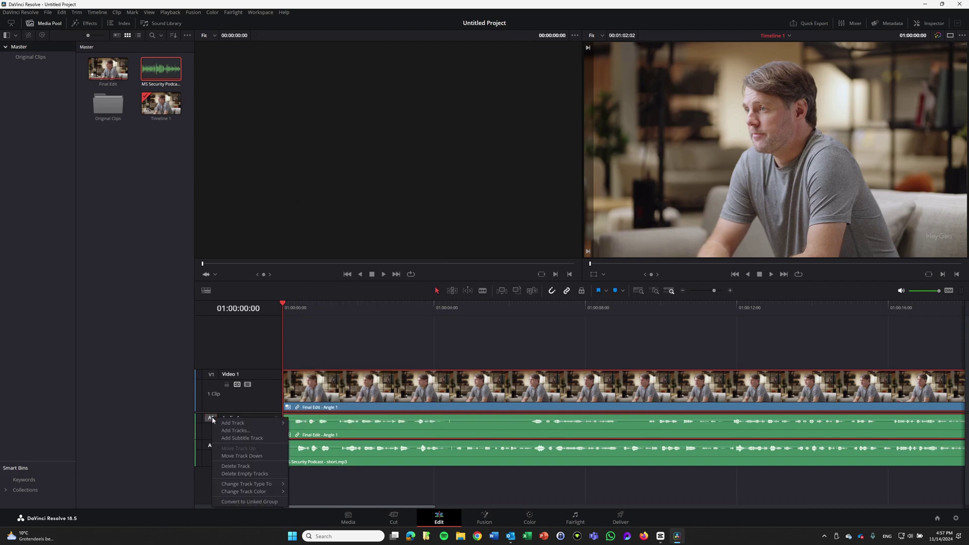
pyautogui.click(240, 466)
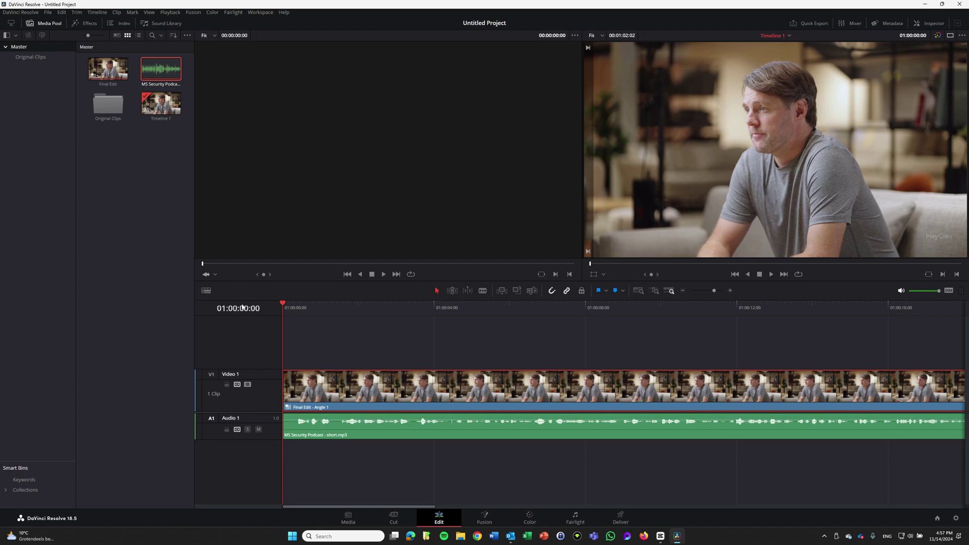
pyautogui.click(216, 275)
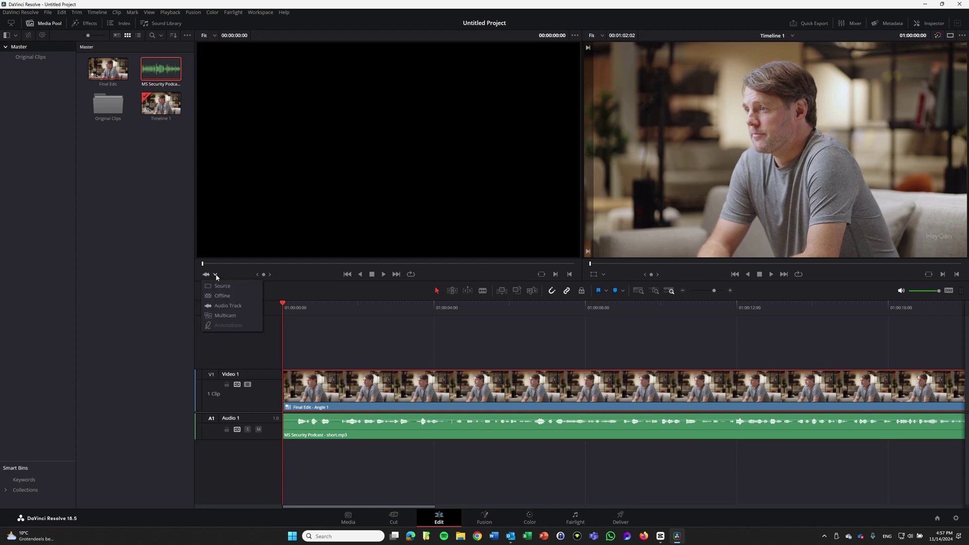
pyautogui.click(225, 315)
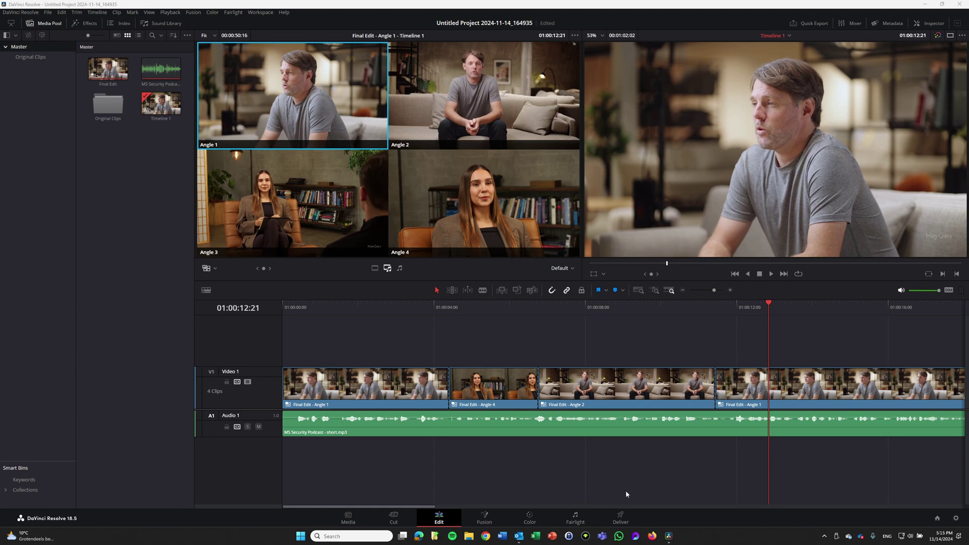
# Queue the timeline for export with the YouTube 1080p preset as Final Edit in the Videos folder and start rendering all jobs
pyautogui.click(622, 519)
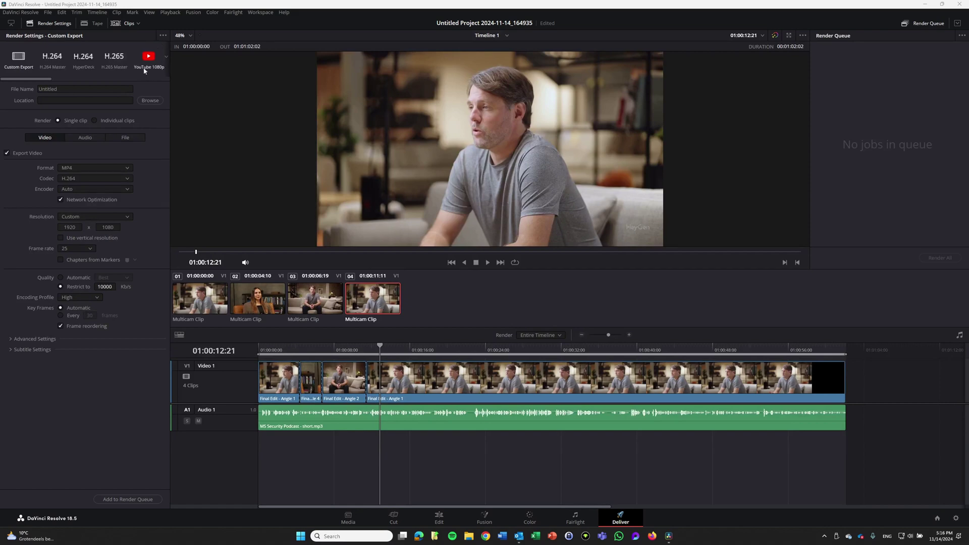
pyautogui.click(147, 60)
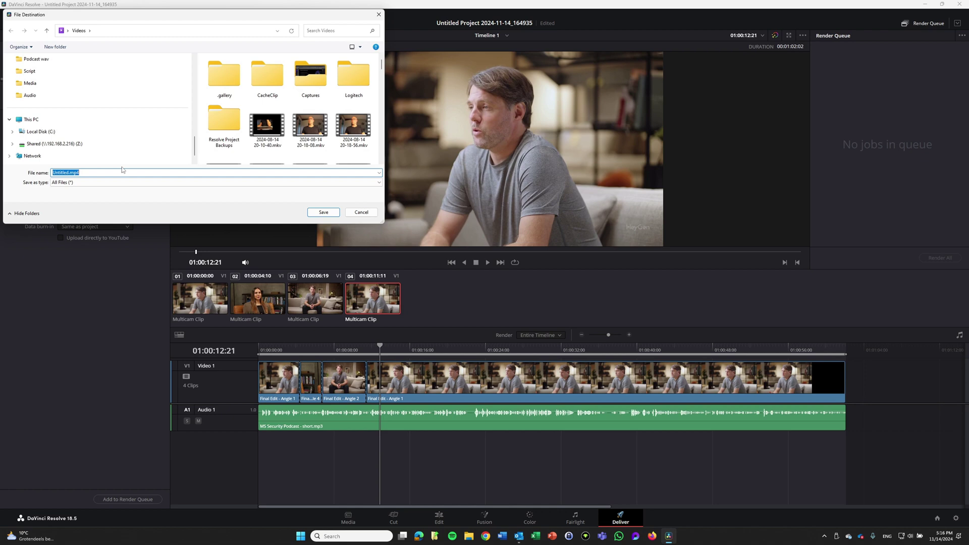
pyautogui.write('Final Edit')
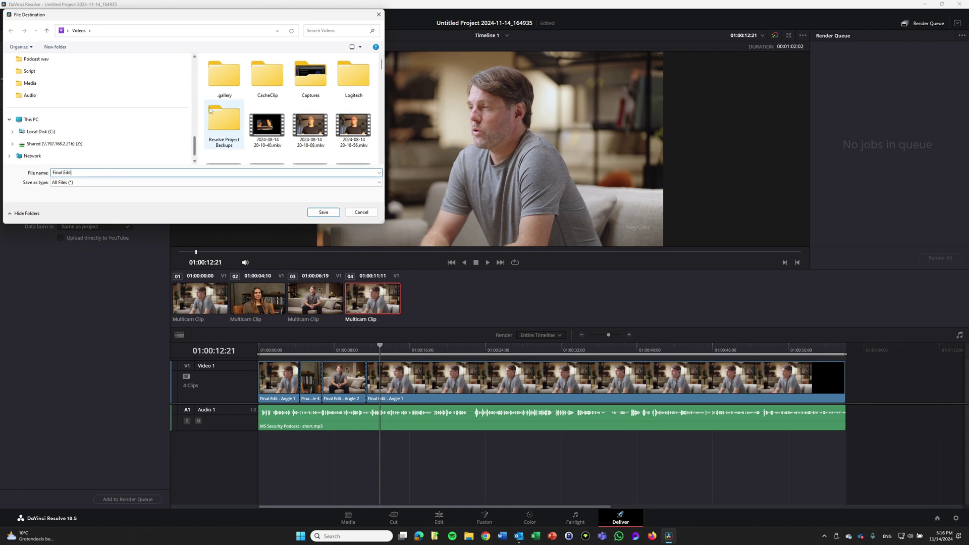
pyautogui.click(326, 213)
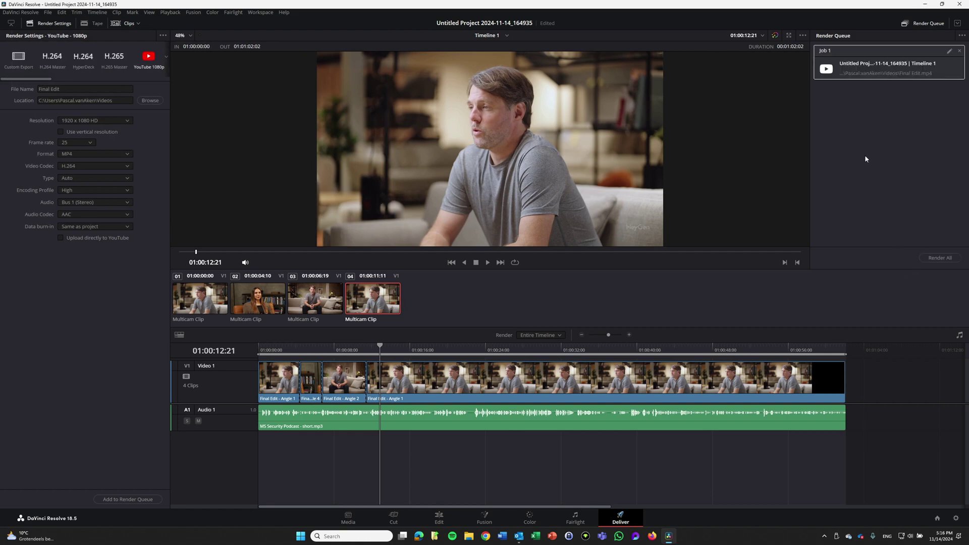
pyautogui.click(941, 260)
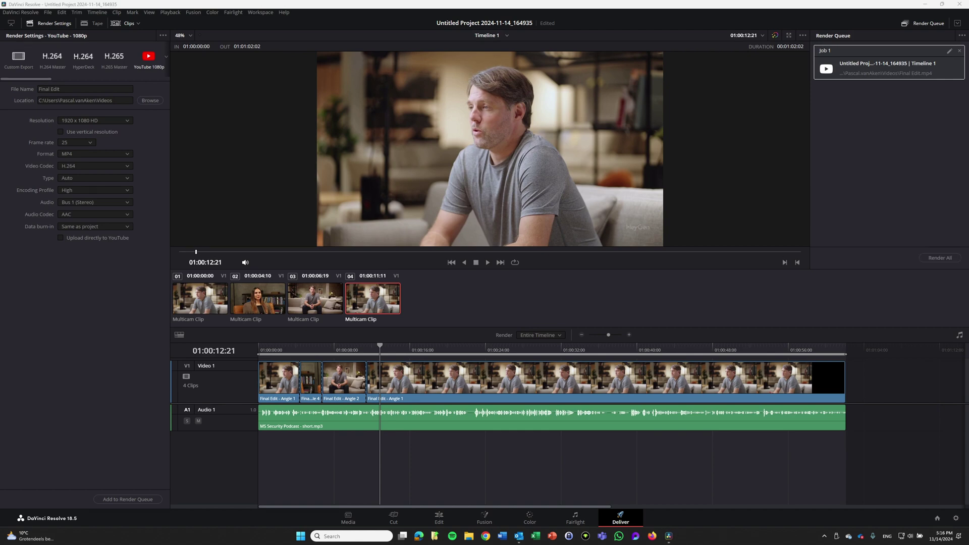